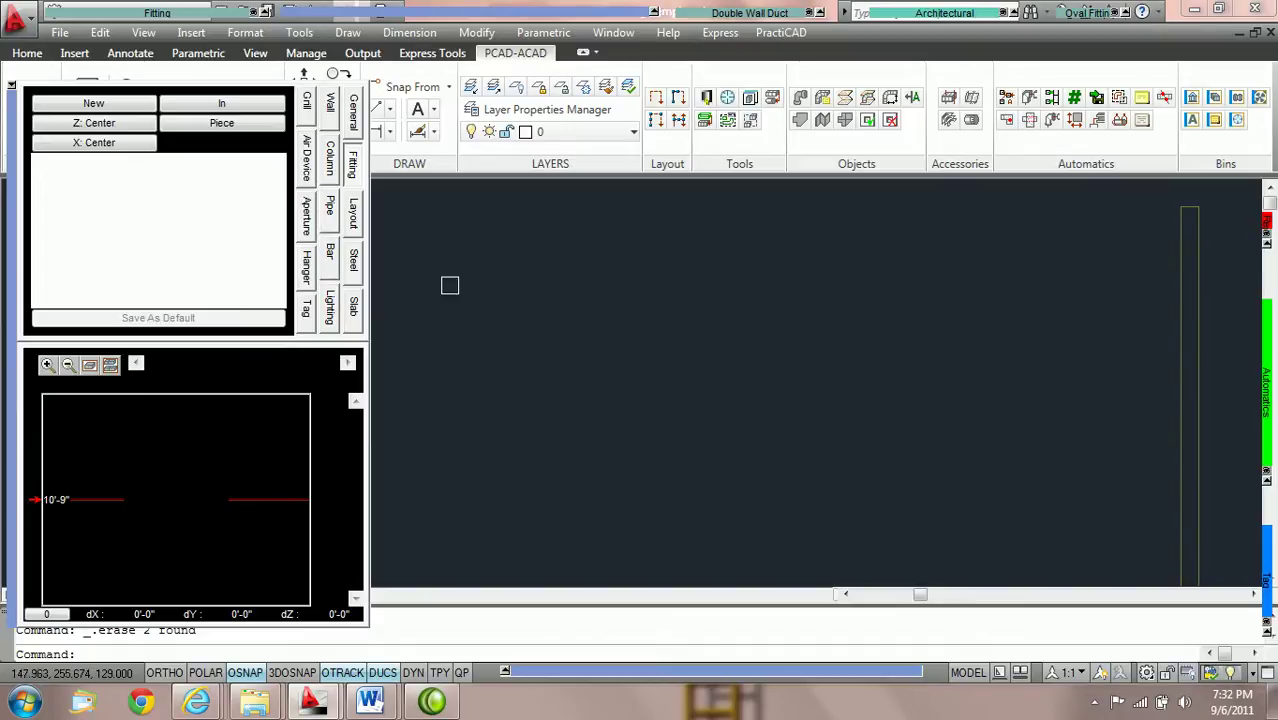
# Step: Cycle the placement method through Exact, Single and Smart, then back to Piece
pyautogui.click(244, 130)
pyautogui.click(245, 128)
pyautogui.click(245, 128)
pyautogui.click(245, 128)
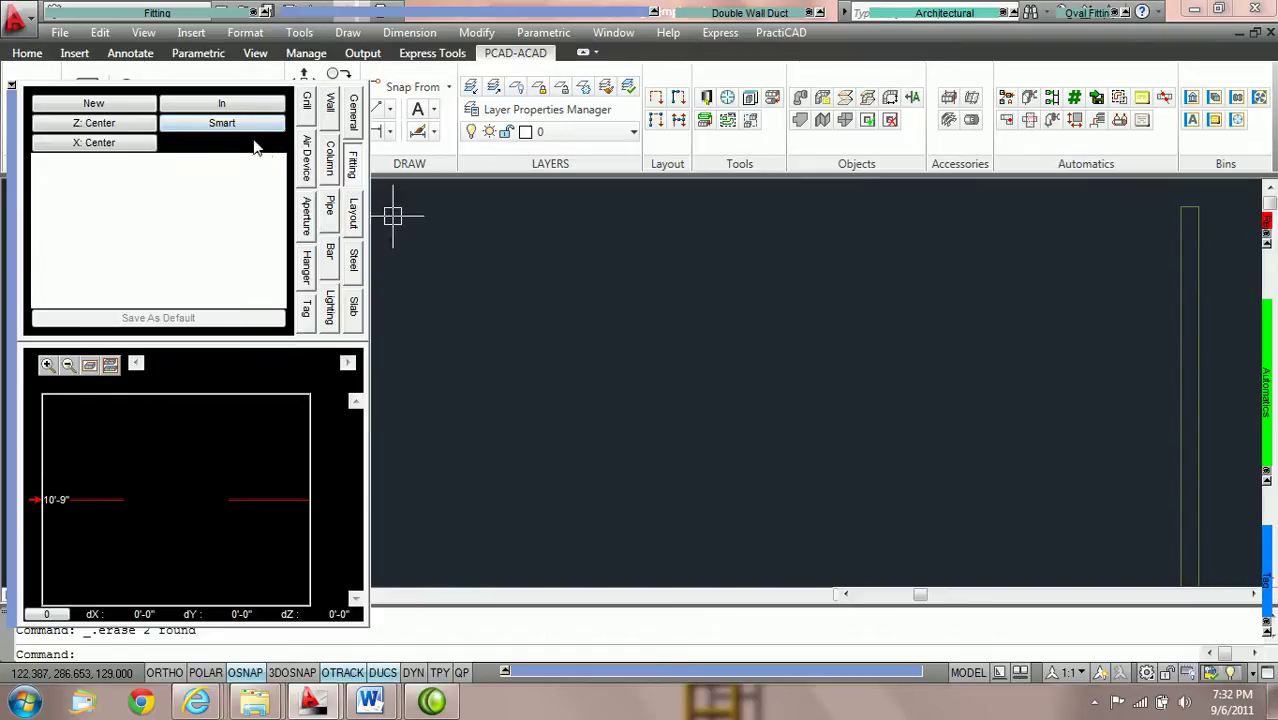
pyautogui.click(243, 126)
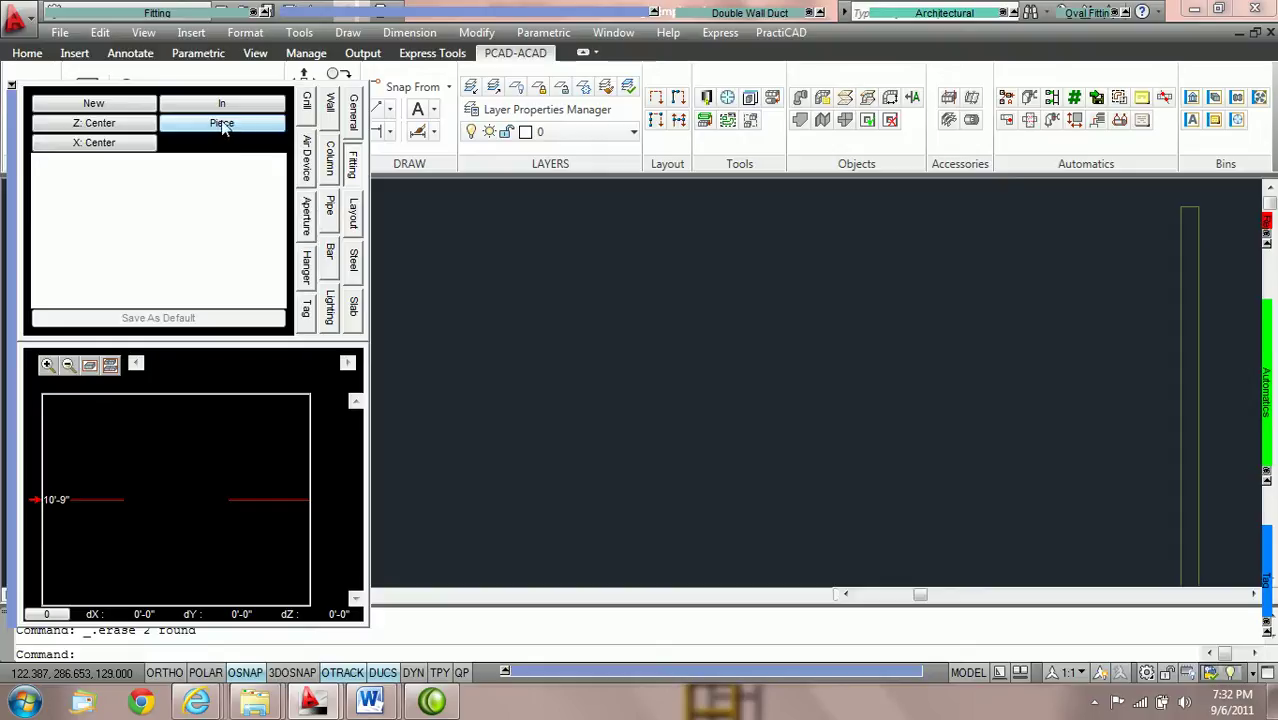
# Step: Place a first rectangular straight duct with polar tracking turned on
pyautogui.click(221, 103)
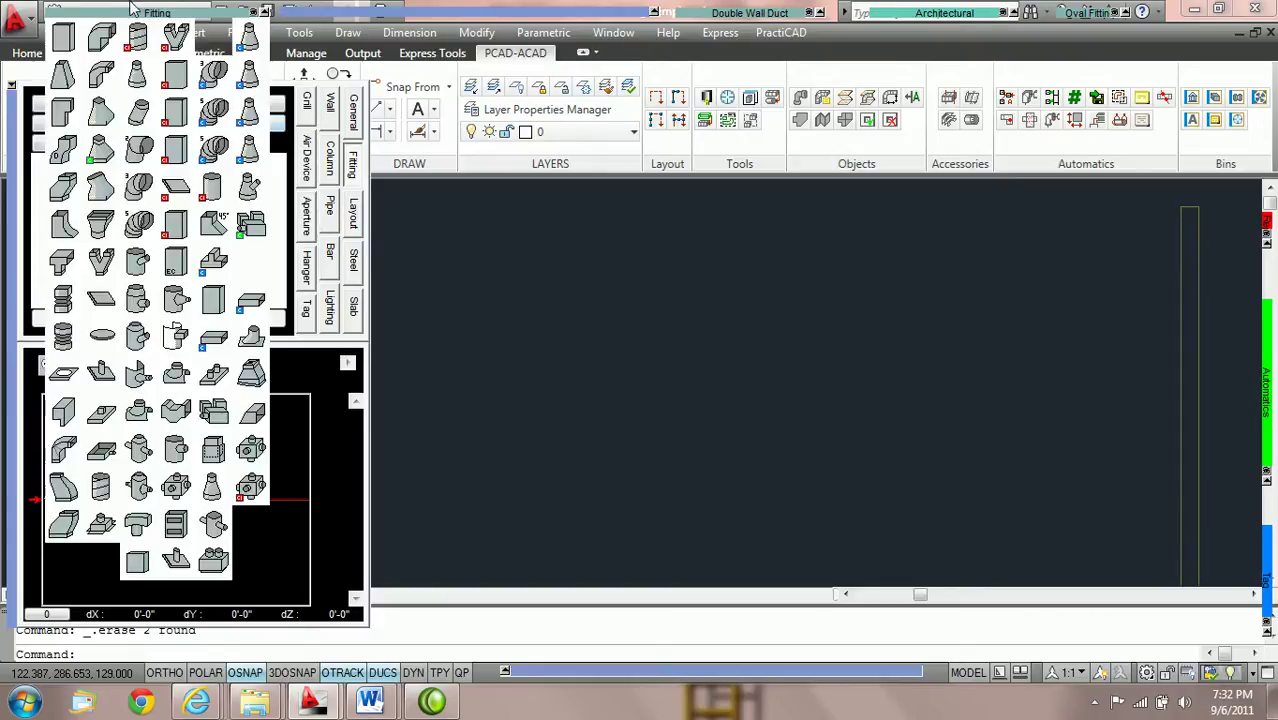
pyautogui.click(63, 38)
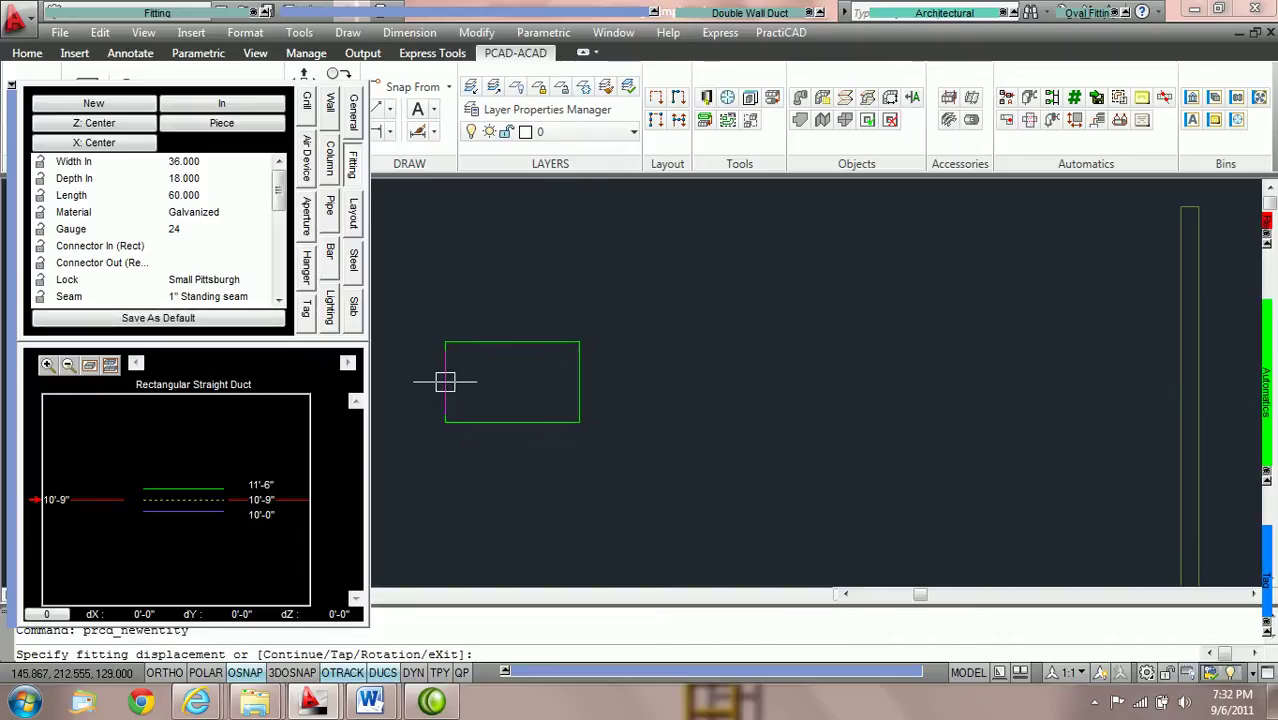
pyautogui.press('F10')
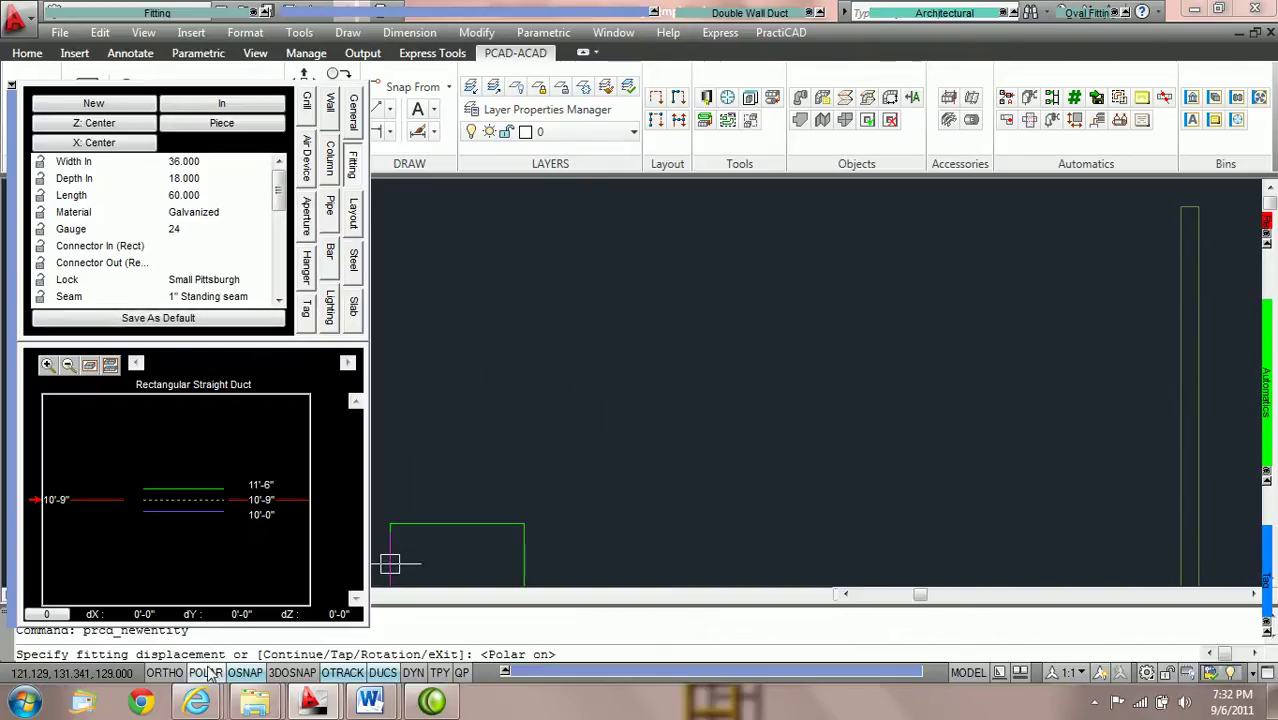
pyautogui.click(457, 376)
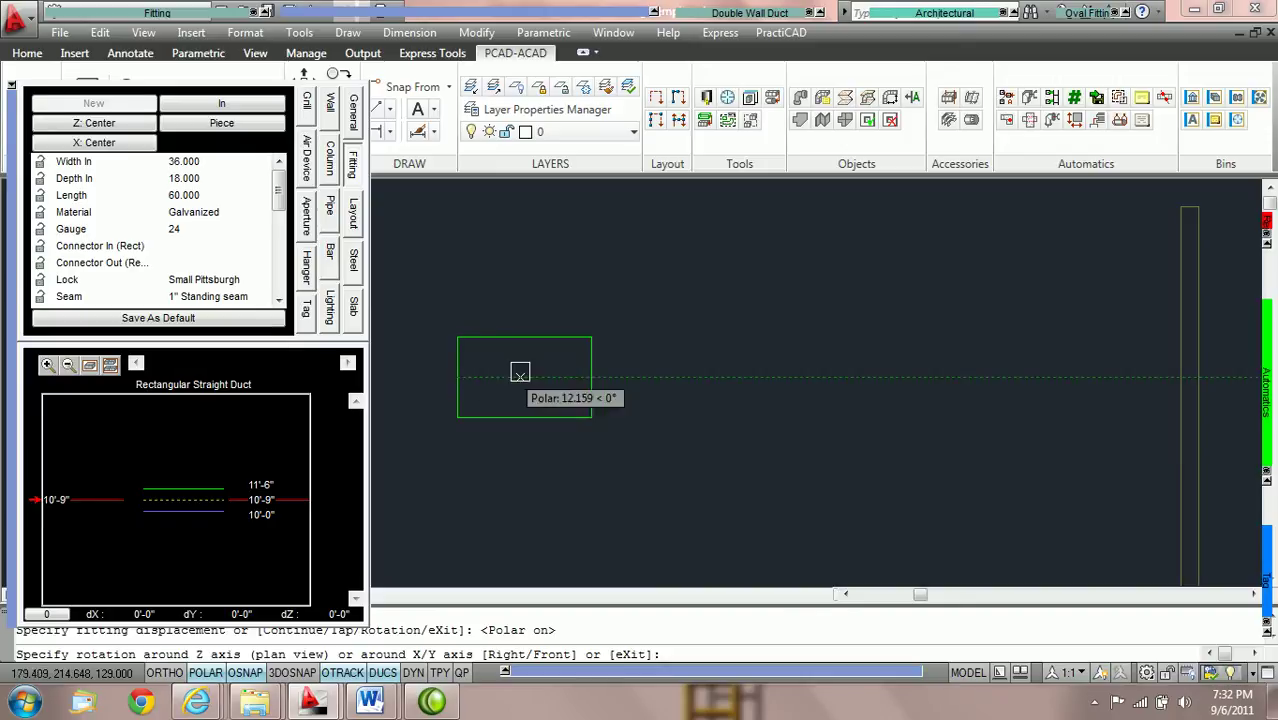
pyautogui.click(612, 372)
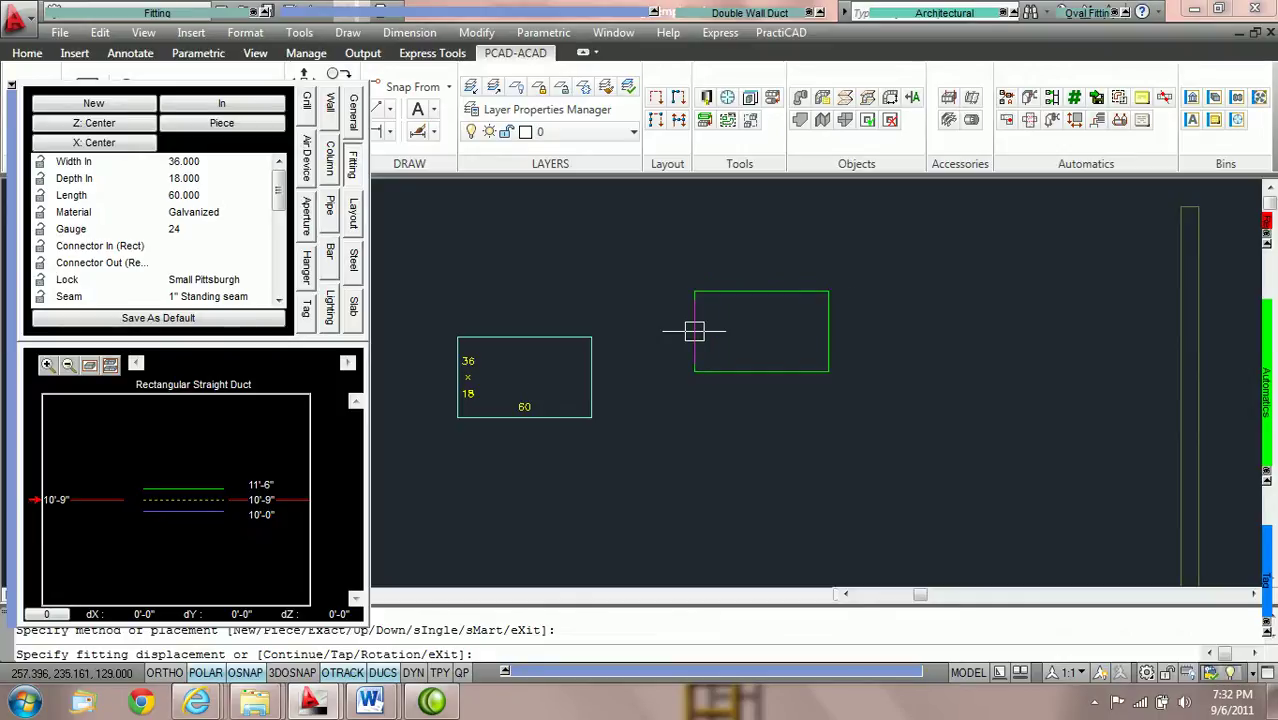
# Step: Add three more duct pieces to the run, then stop placing ducts
pyautogui.press('Return')
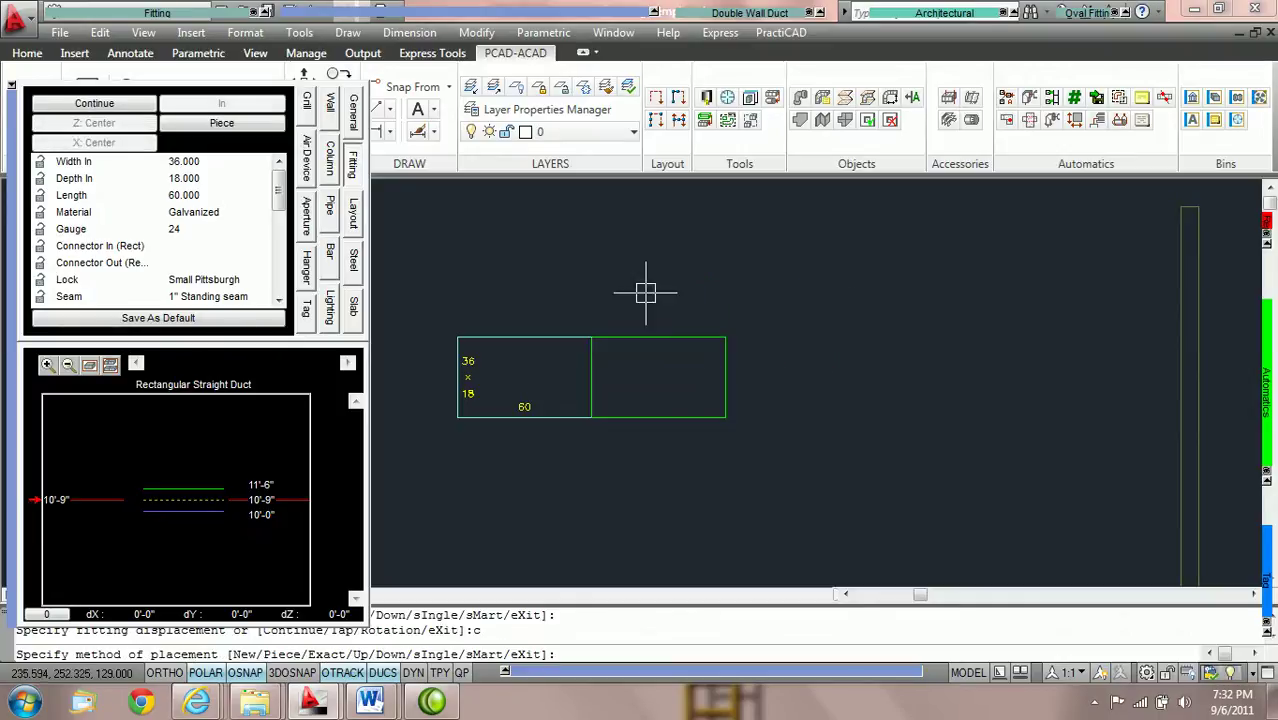
pyautogui.press('Return')
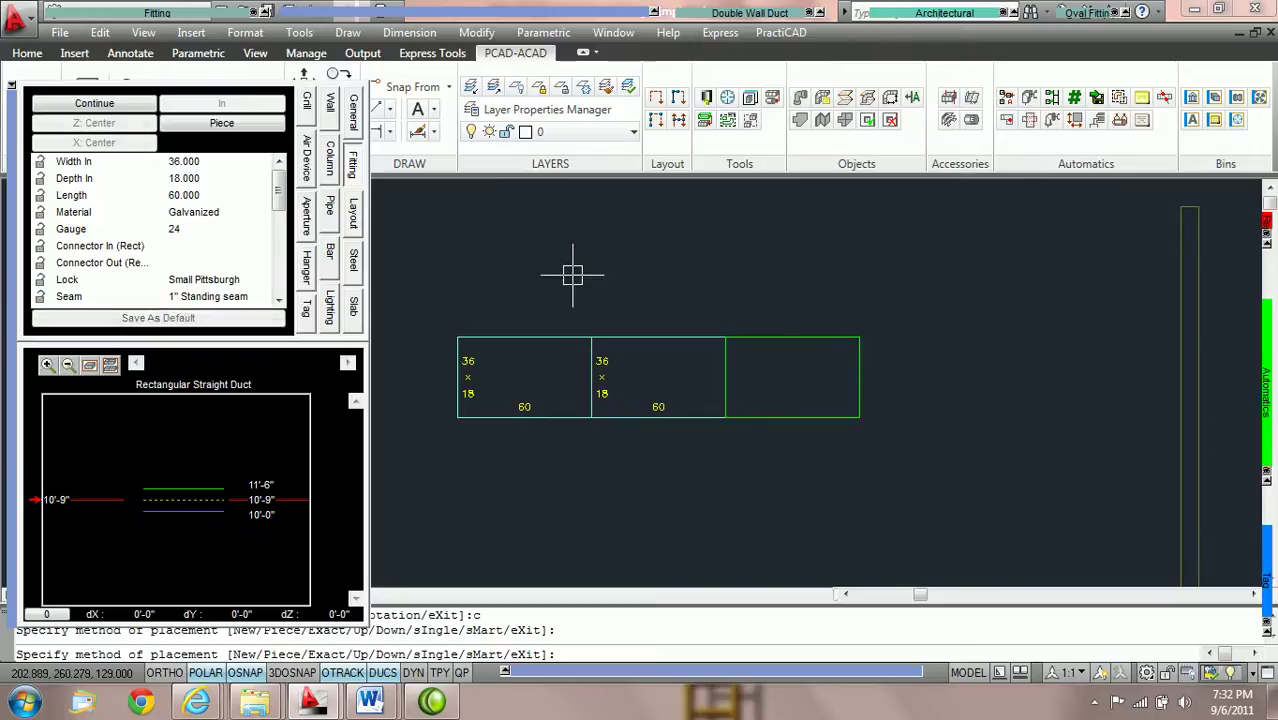
pyautogui.press('Return')
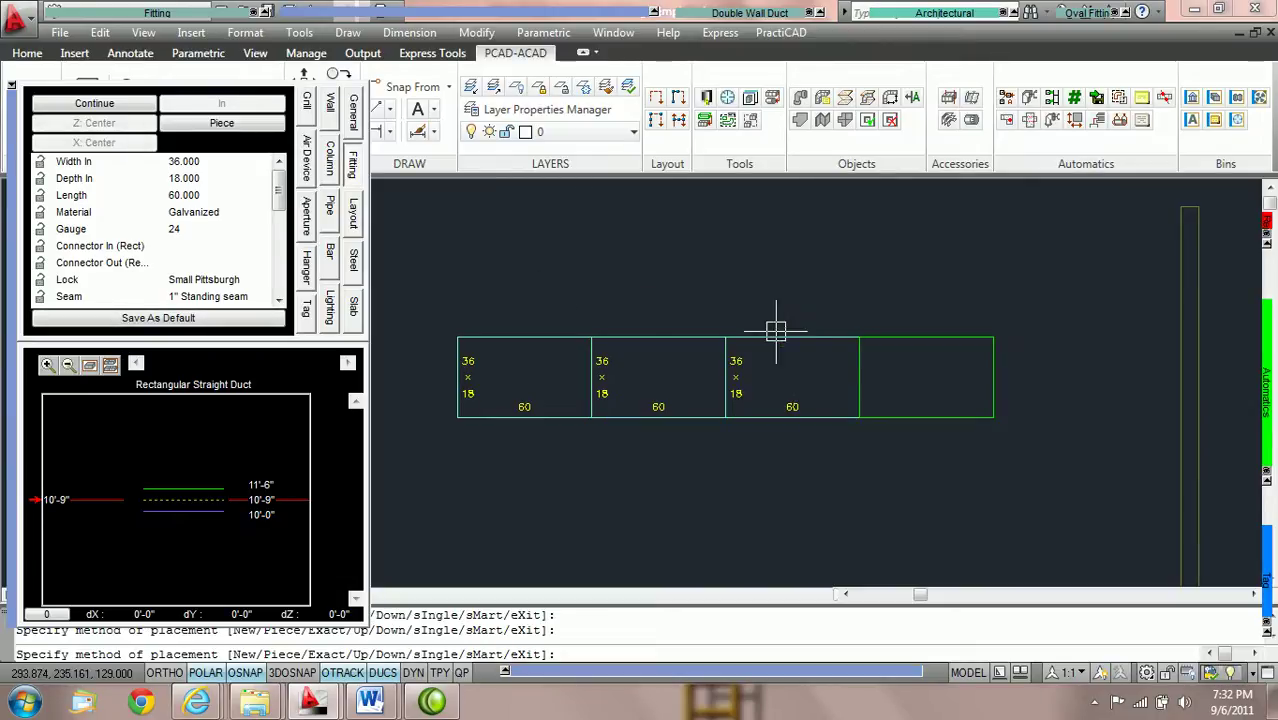
pyautogui.moveTo(860, 352); pyautogui.dragTo(440, 355, button='middle')
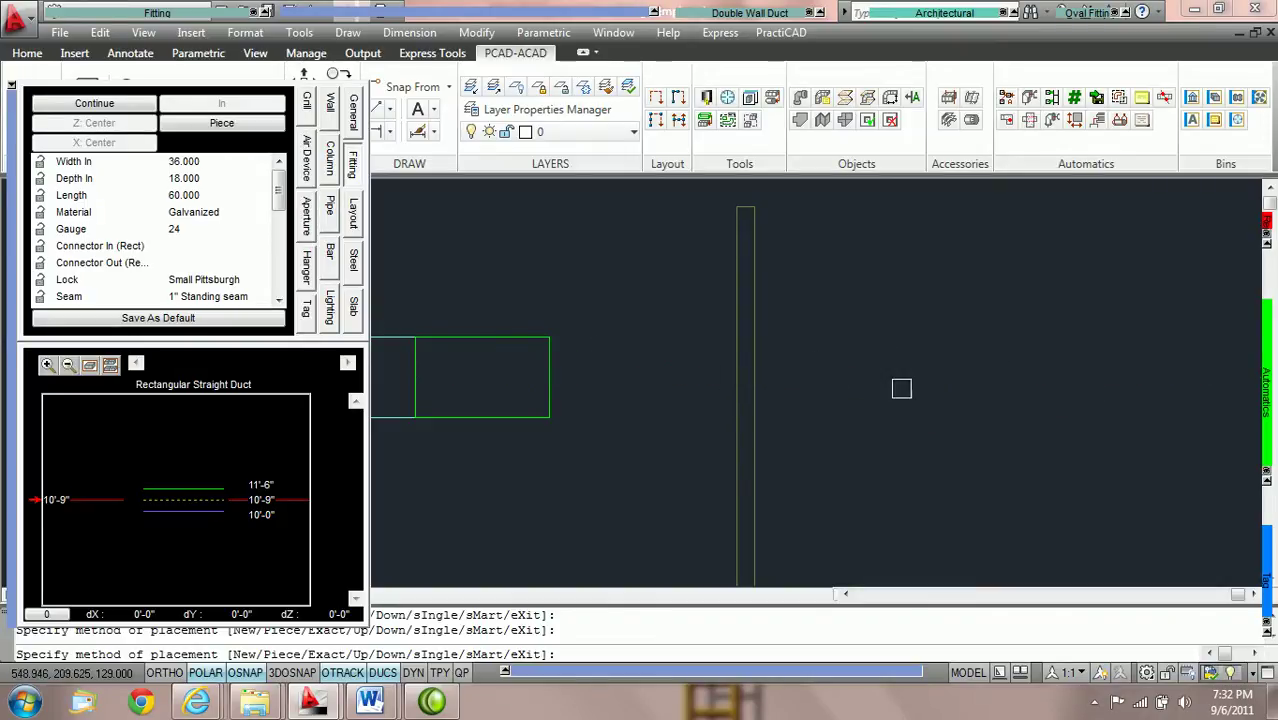
pyautogui.scroll(-2, 679, 373)
pyautogui.moveTo(679, 373); pyautogui.dragTo(887, 363, button='middle')
pyautogui.scroll(-2, 880, 362)
pyautogui.scroll(3, 835, 370)
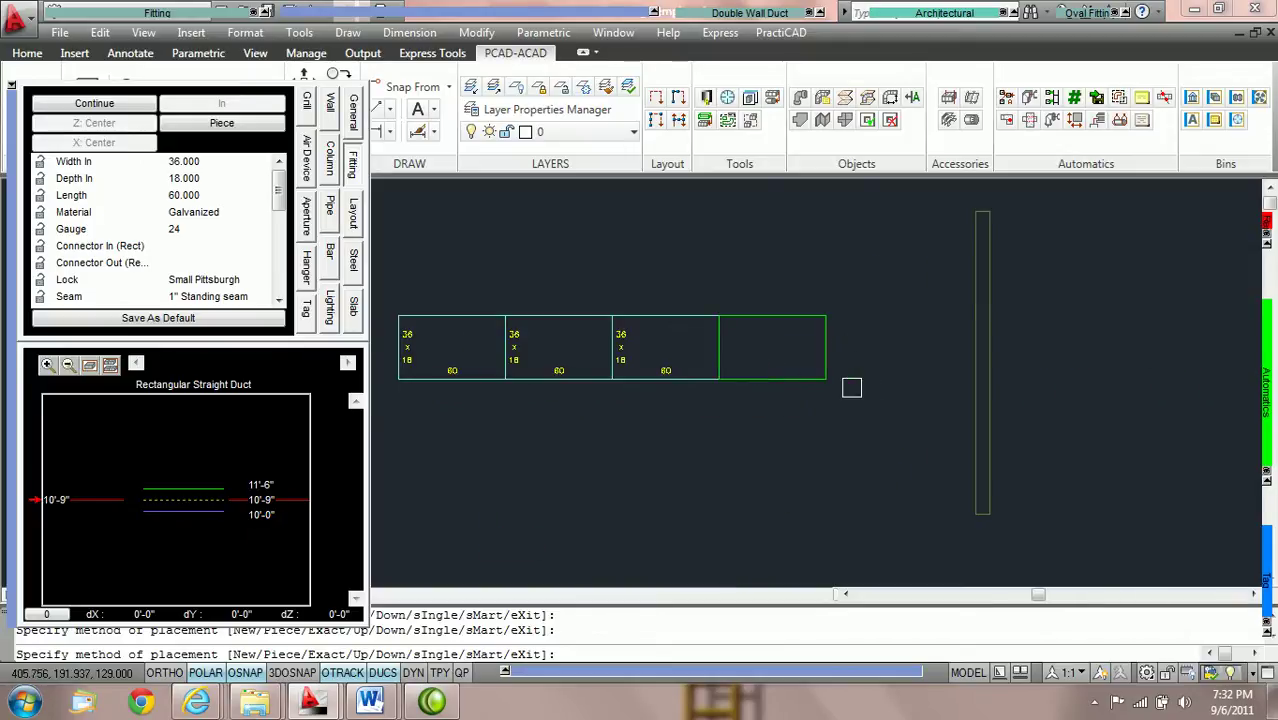
pyautogui.press('Escape')
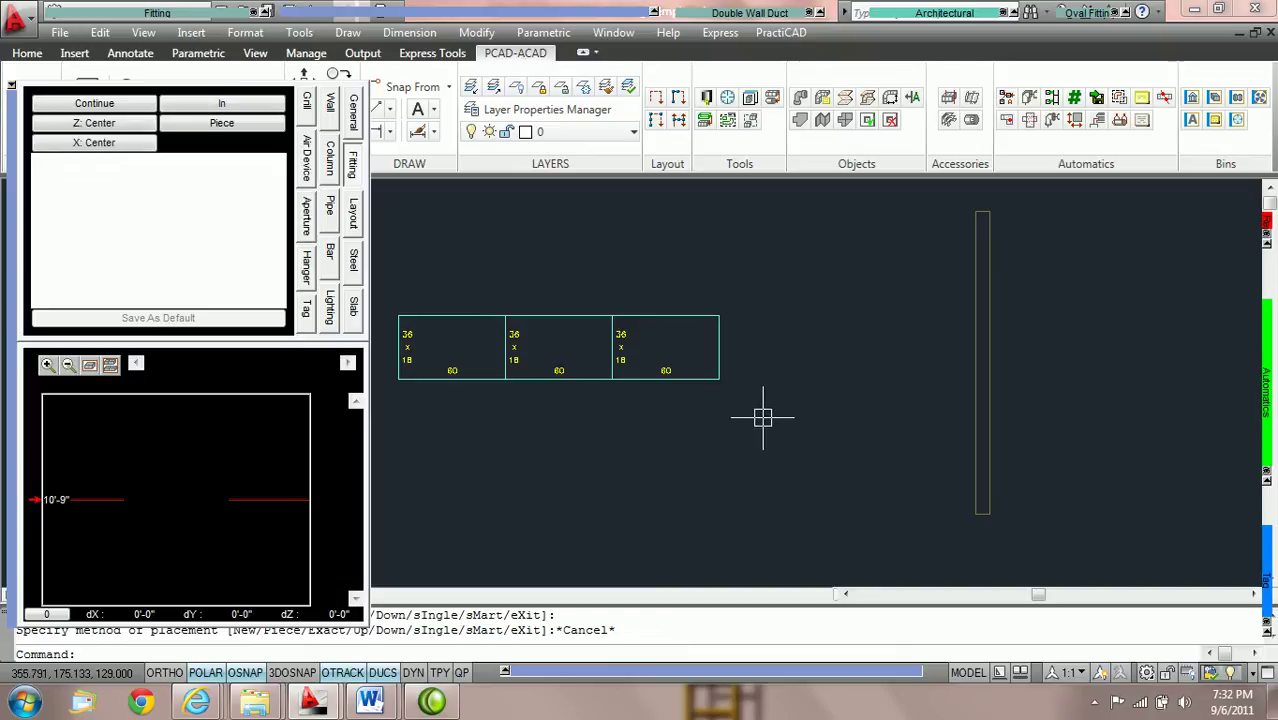
# Step: Window-select the duct pieces and erase them
pyautogui.moveTo(816, 357); pyautogui.dragTo(896, 359, button='middle')
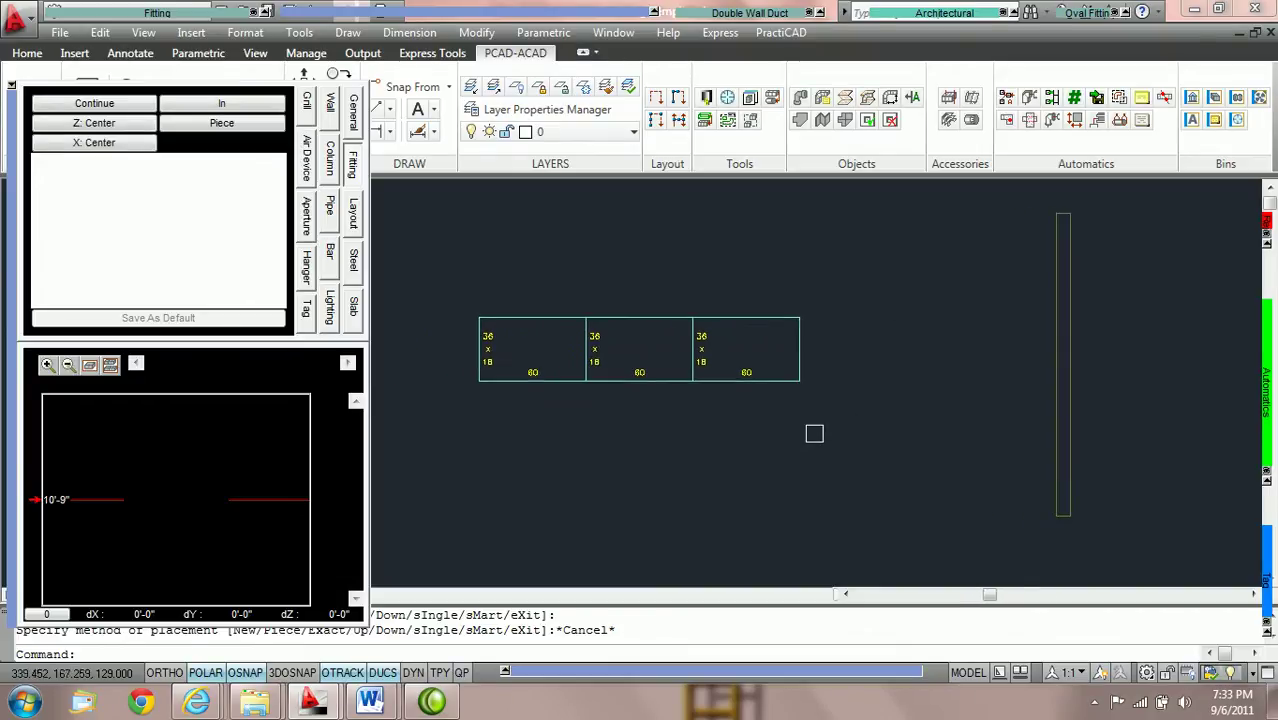
pyautogui.click(820, 440)
pyautogui.click(528, 279)
pyautogui.press('Delete')
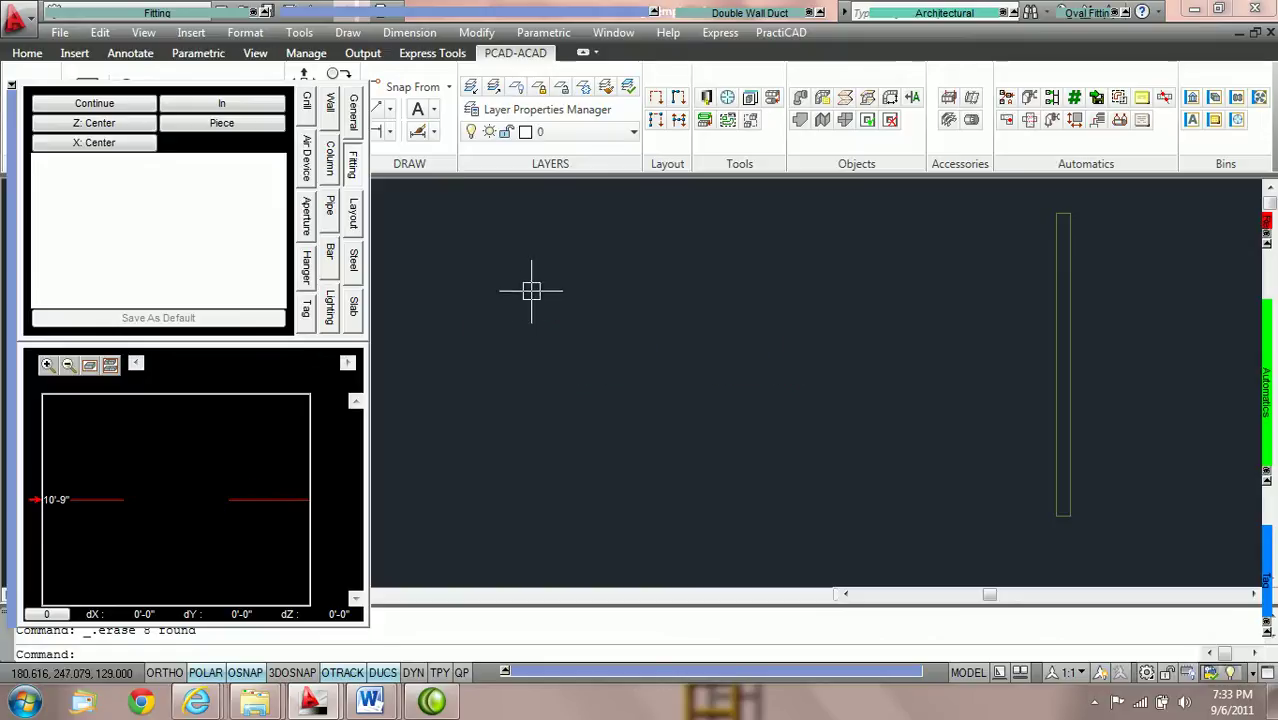
# Step: Place a 90° 36x18 radius elbow with Exact placement, then switch back to Piece
pyautogui.click(54, 12)
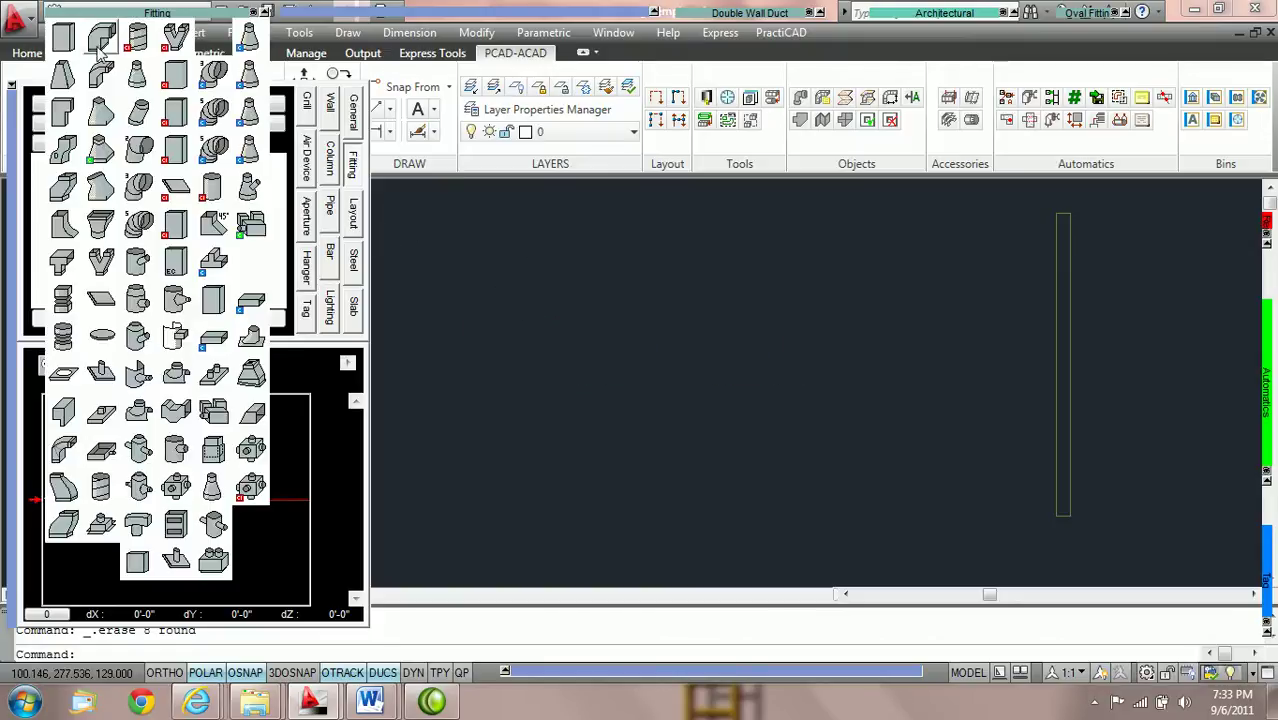
pyautogui.click(99, 76)
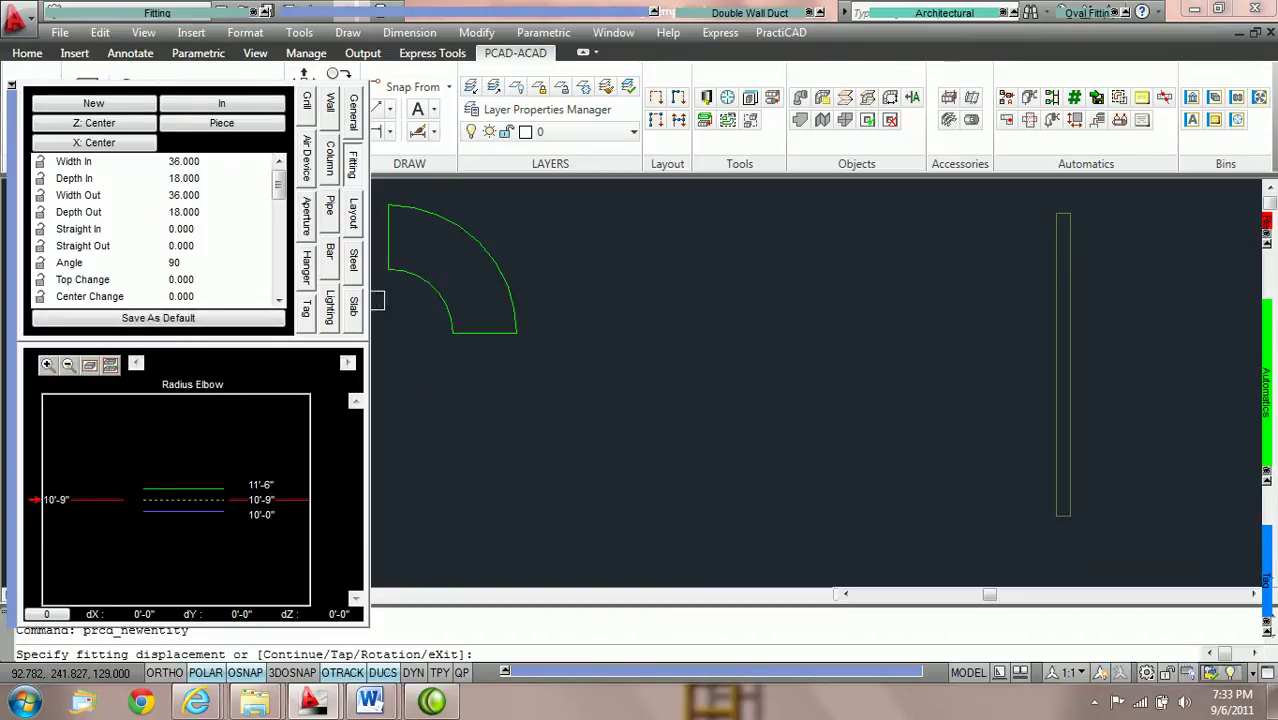
pyautogui.click(221, 128)
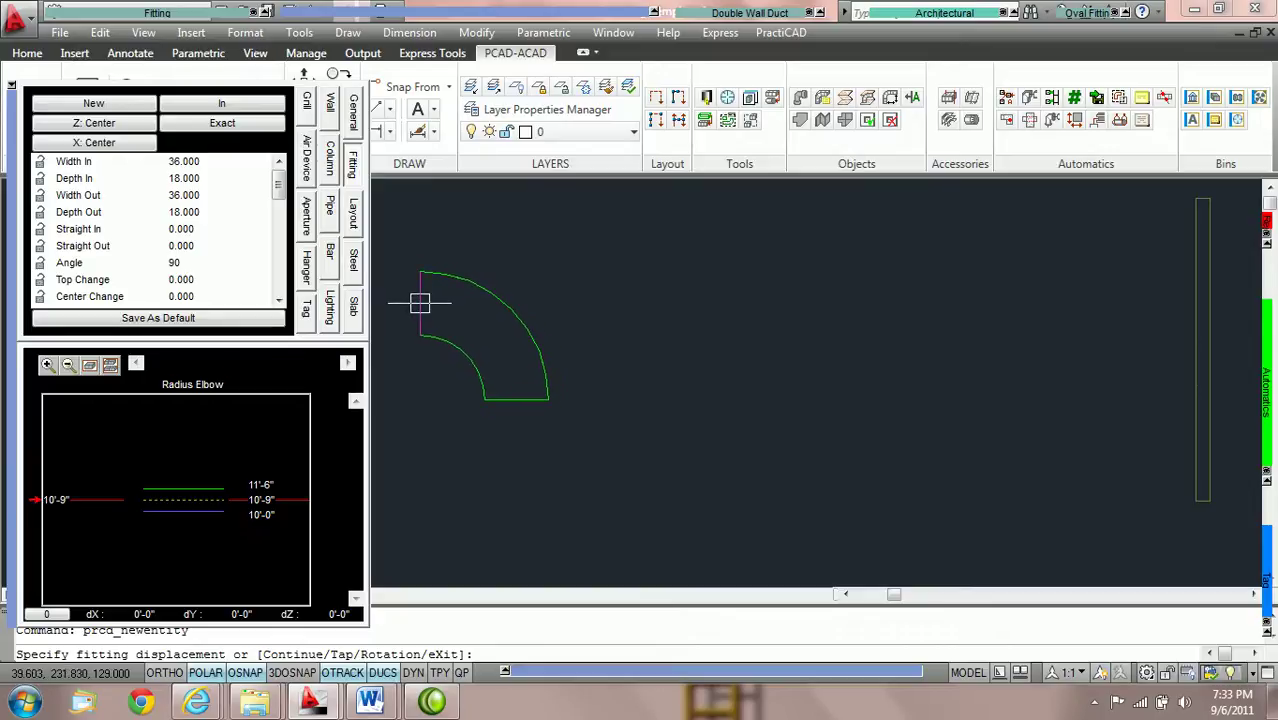
pyautogui.click(420, 303)
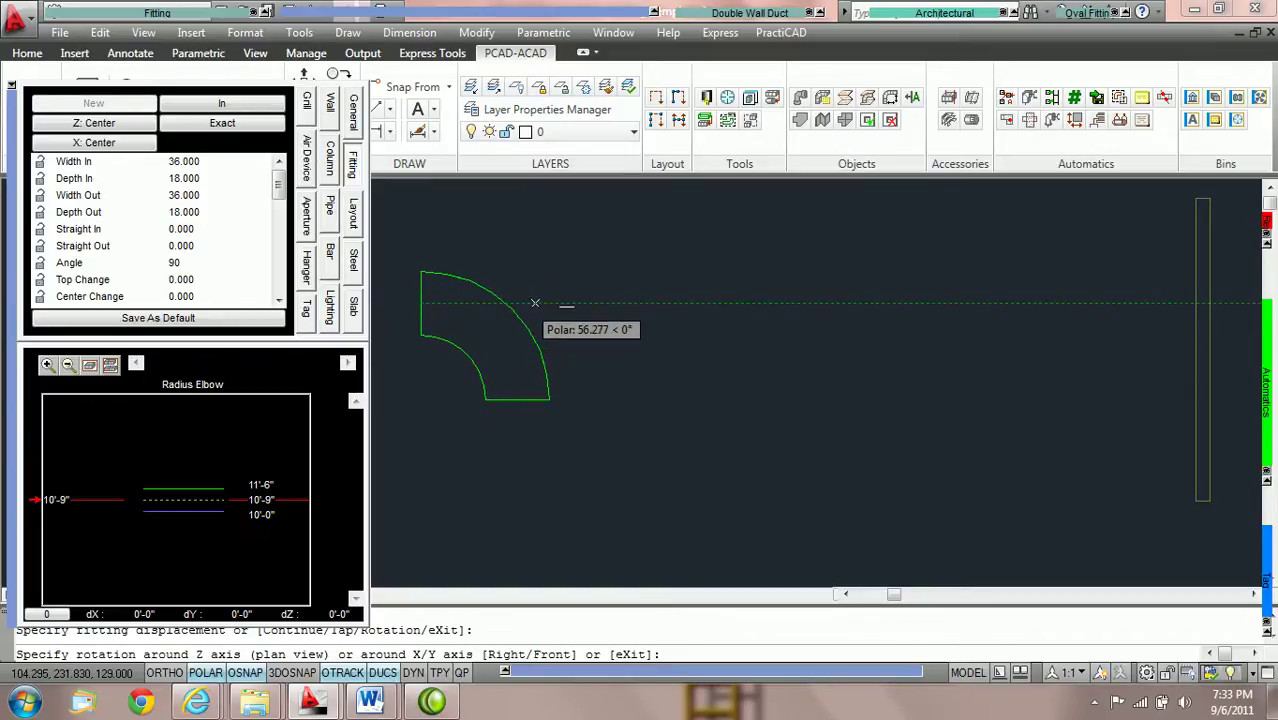
pyautogui.click(547, 305)
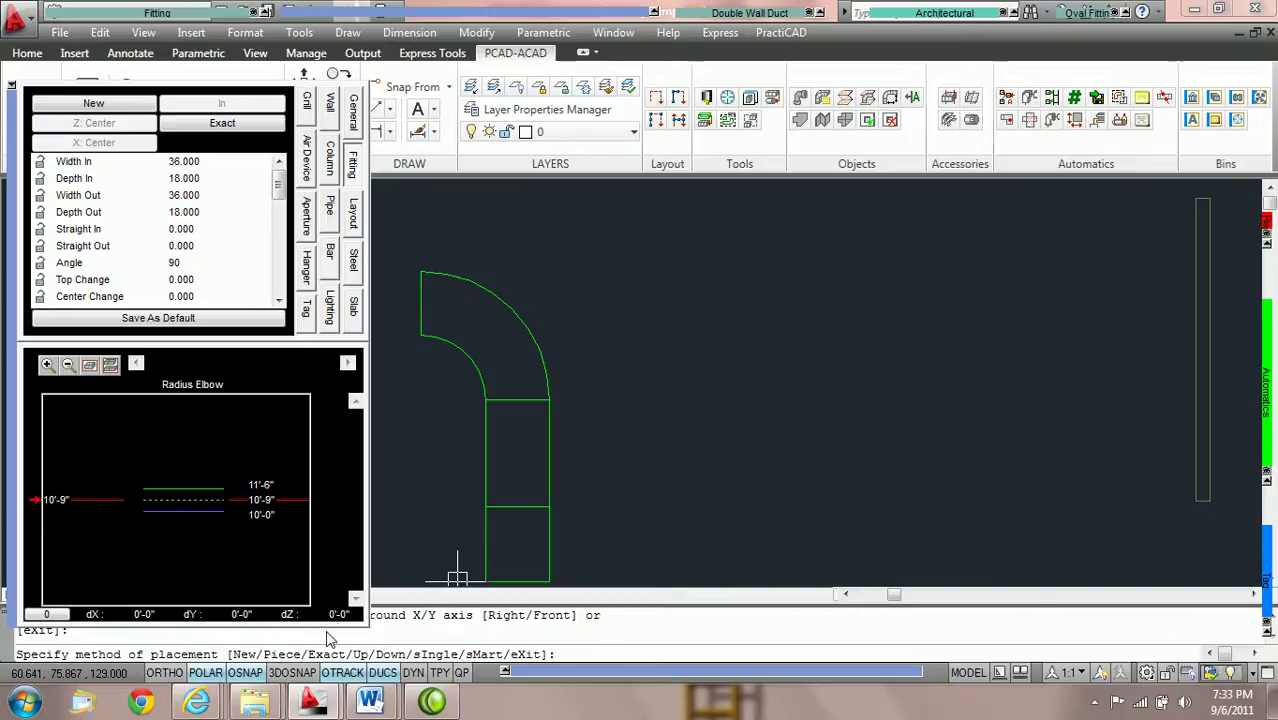
pyautogui.click(239, 124)
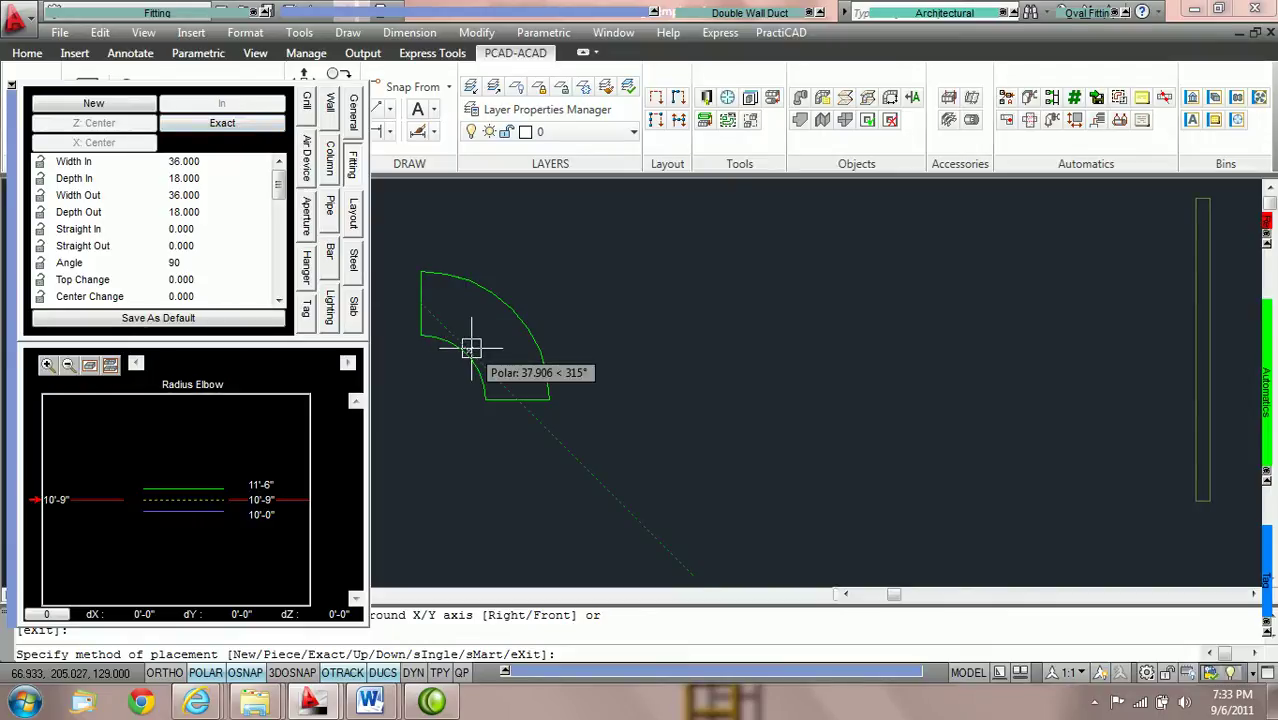
pyautogui.write('p')
pyautogui.press('Return')
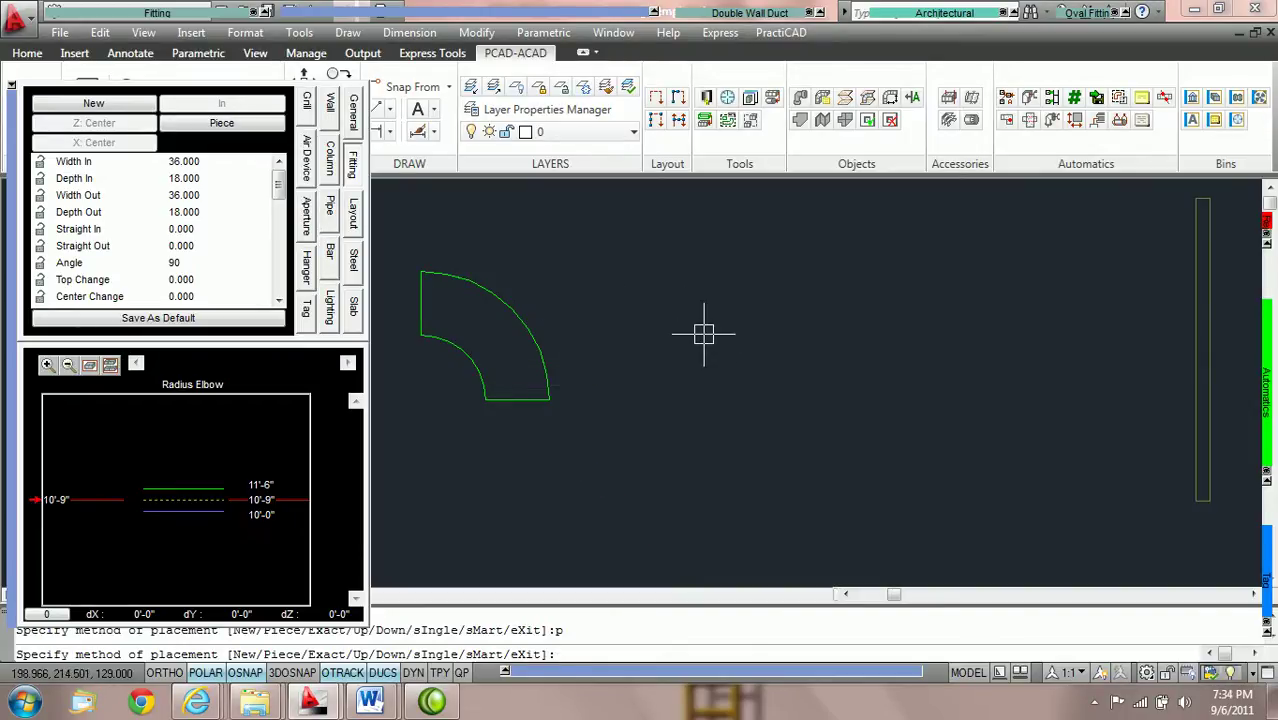
# Step: Use Exact (e) for three straight 36x18 pieces, then Smart (m) to turn down into the elbow
pyautogui.write('e')
pyautogui.press('Return')
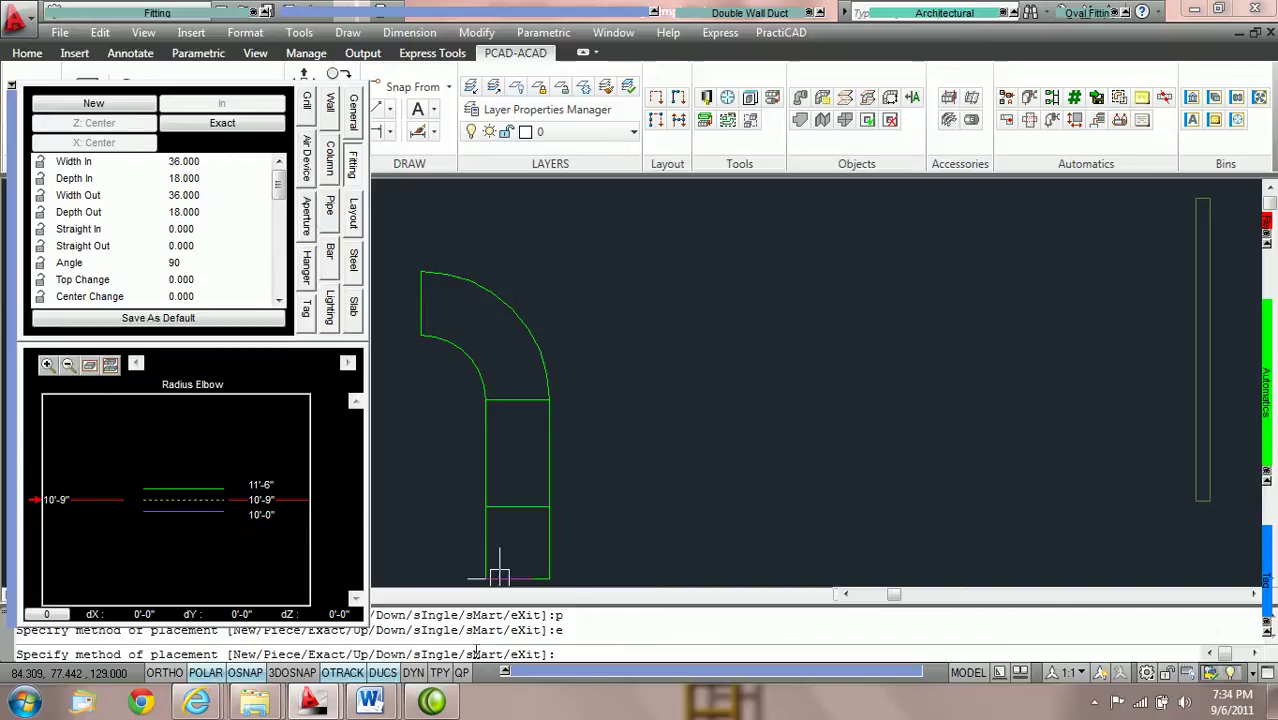
pyautogui.write('m')
pyautogui.press('Return')
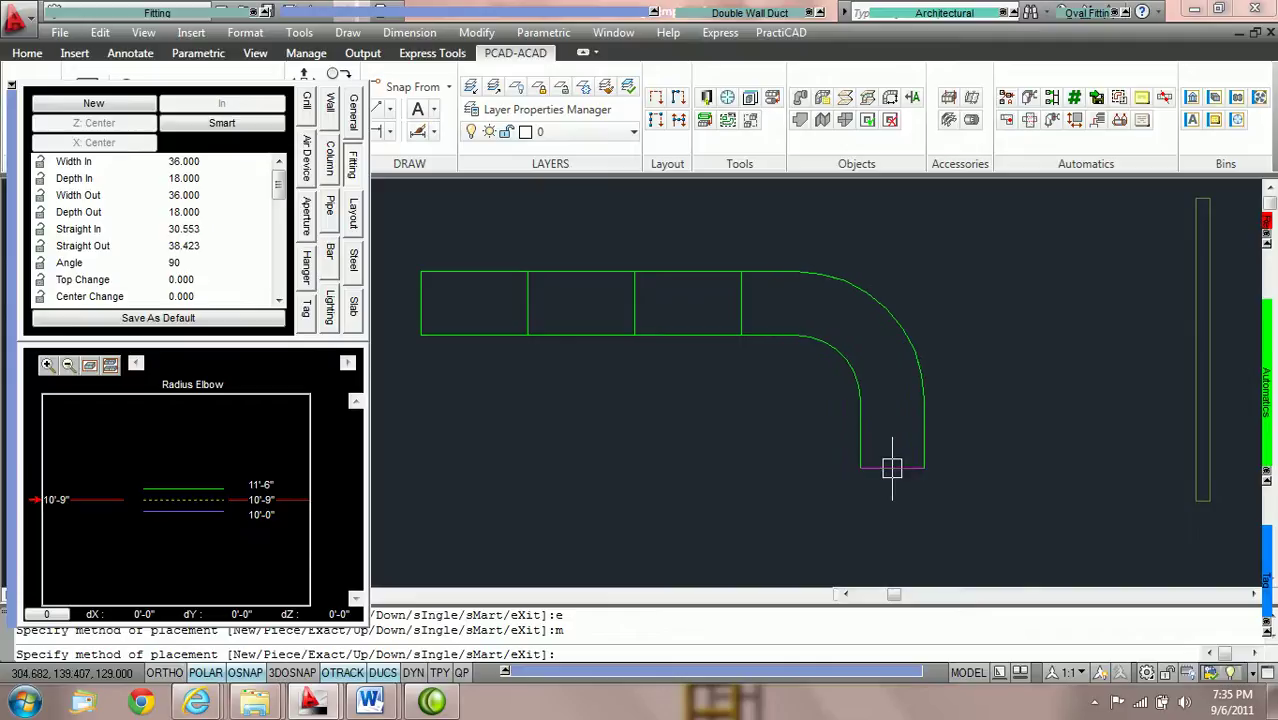
# Step: Switch placement to Exact and back to Smart (m), then bring up the fitting-type palette
pyautogui.press('Return')
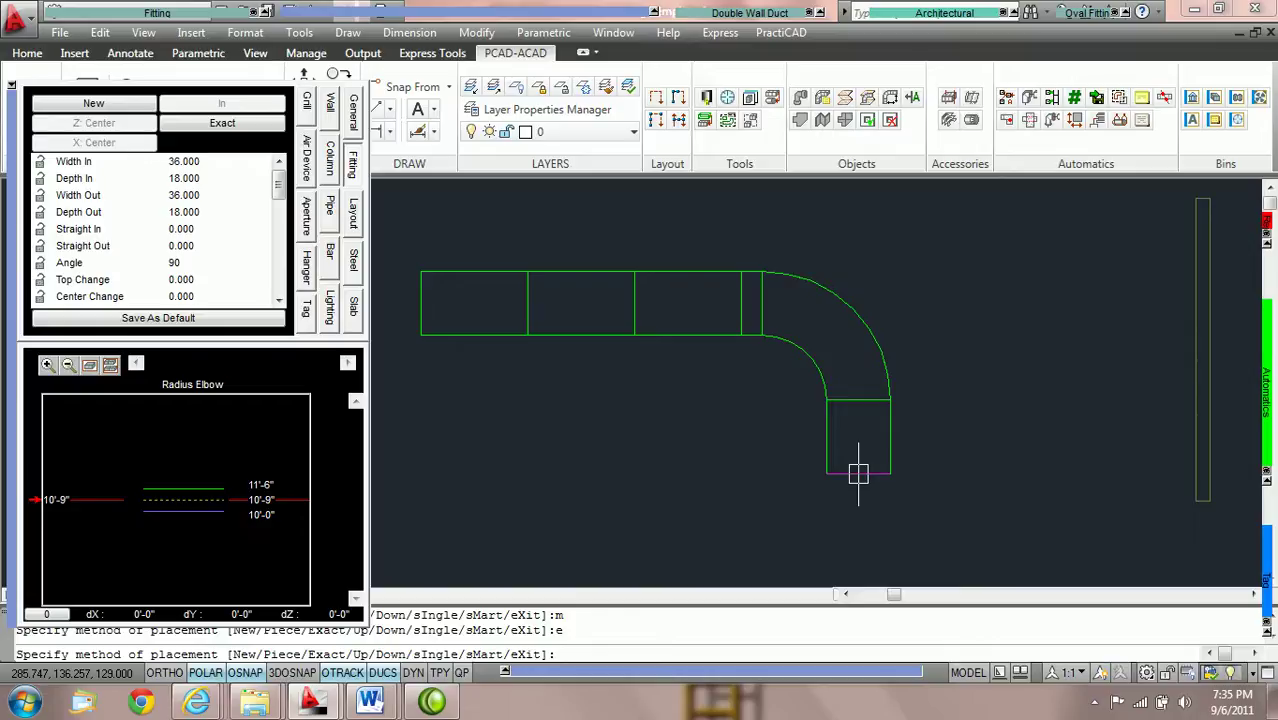
pyautogui.write('m')
pyautogui.press('Return')
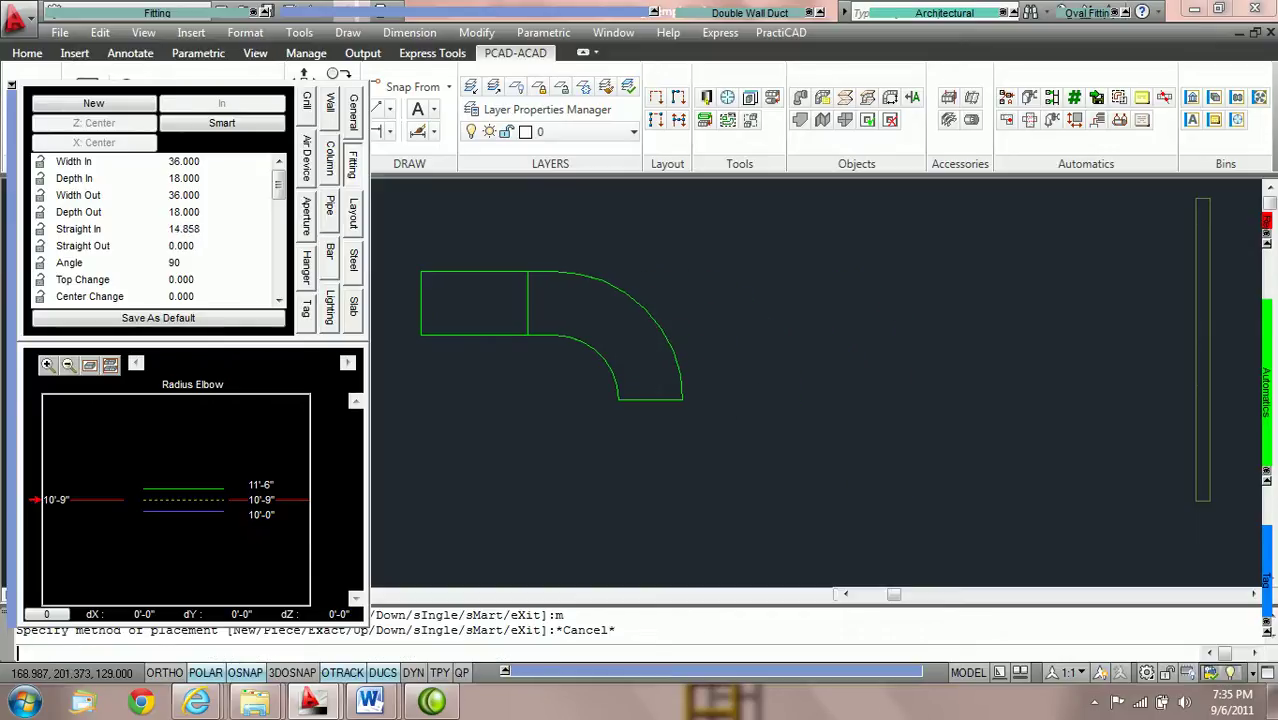
pyautogui.click(119, 22)
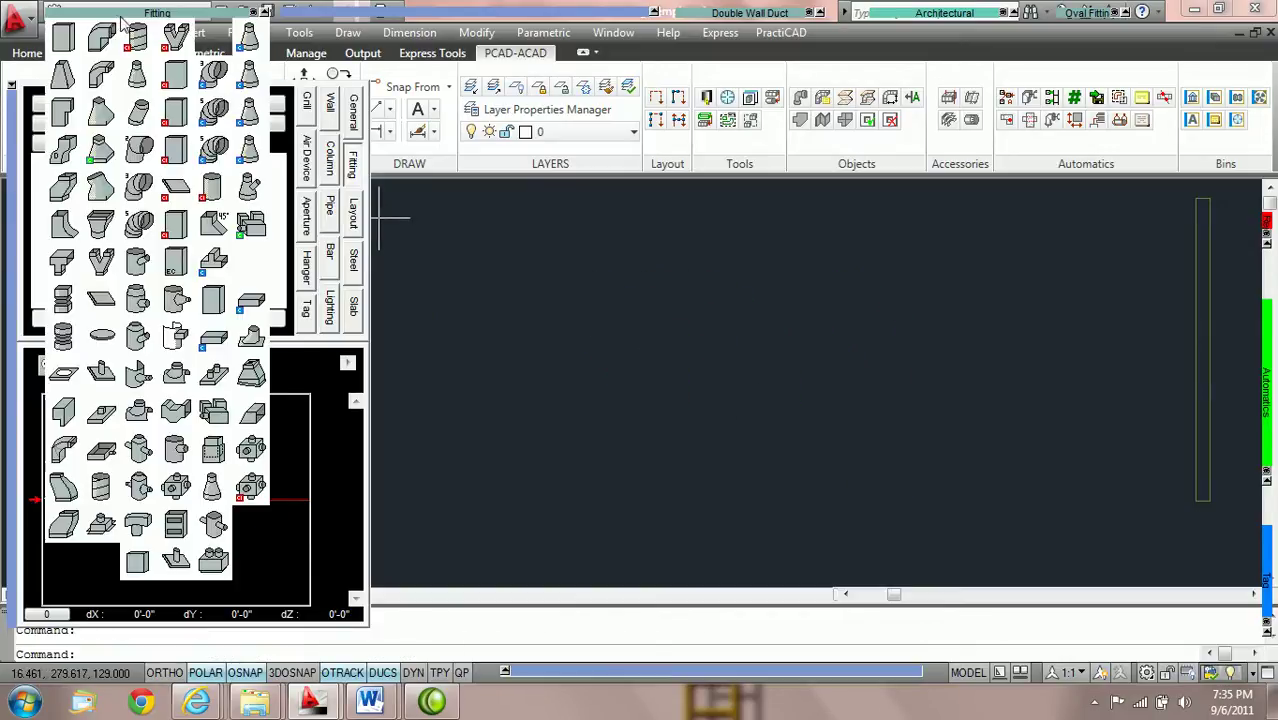
# Step: Place a first 36 x 18 rectangular straight duct at the default rotation
pyautogui.click(64, 40)
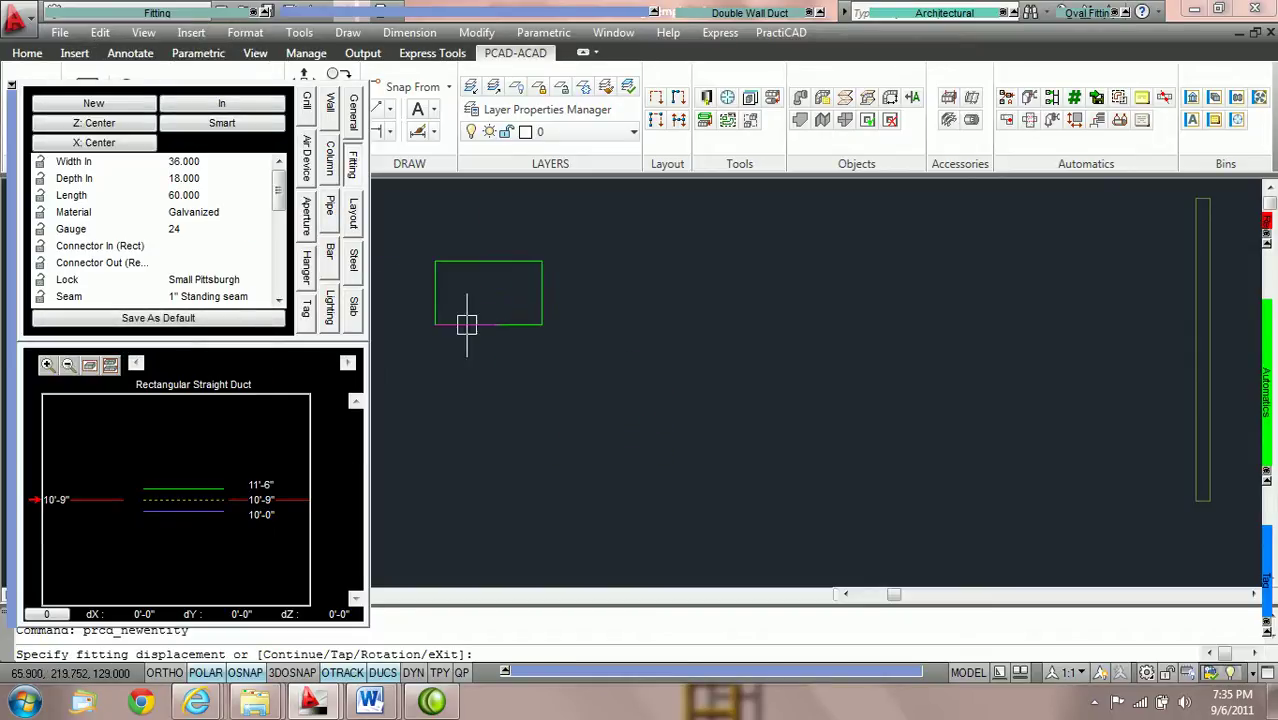
pyautogui.write('u')
pyautogui.press('Return')
pyautogui.click(459, 370)
pyautogui.press('Return')
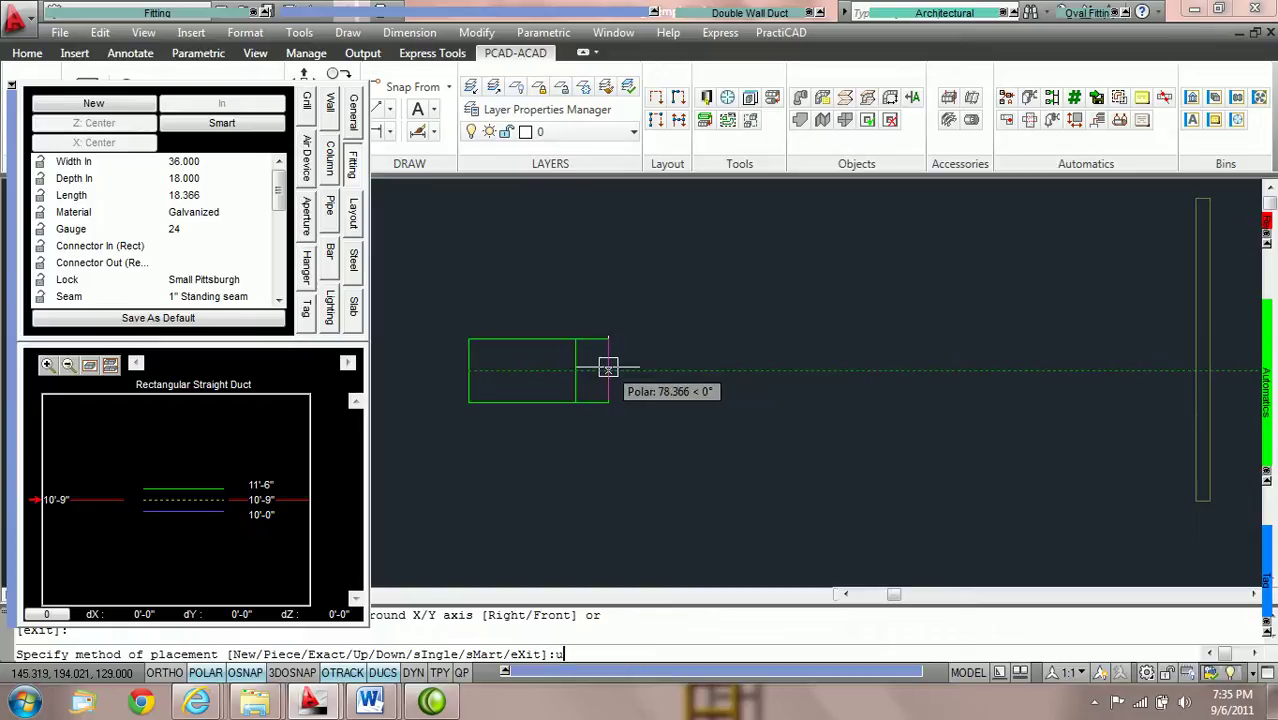
# Step: Add duct pieces with Up placement (u), then switch placement to Down (d)
pyautogui.write('u')
pyautogui.press('Return')
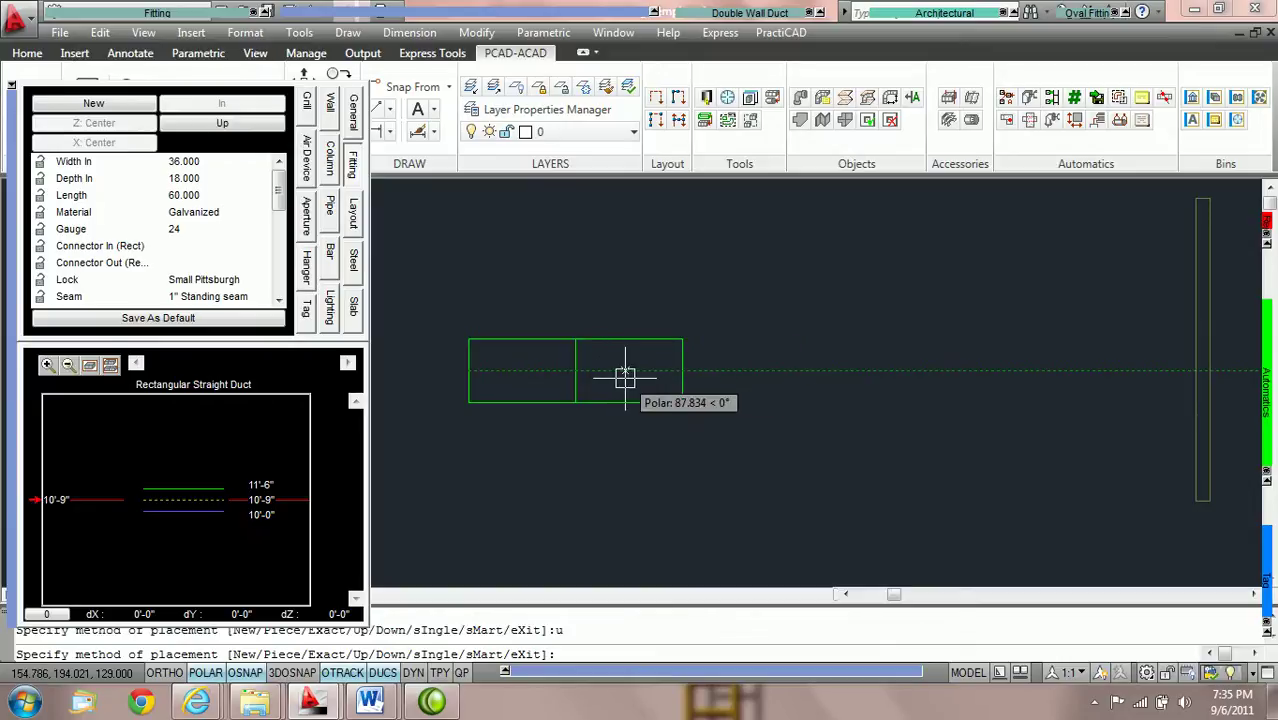
pyautogui.scroll(1, 669, 392)
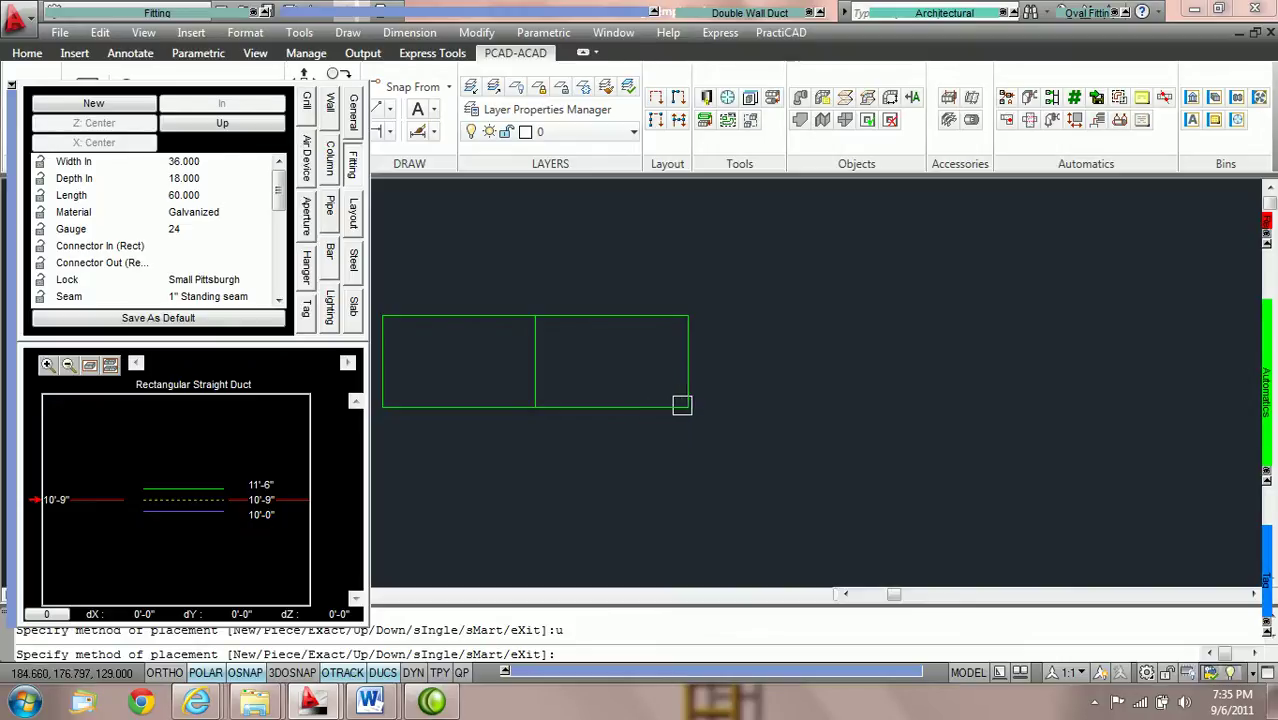
pyautogui.click(686, 405)
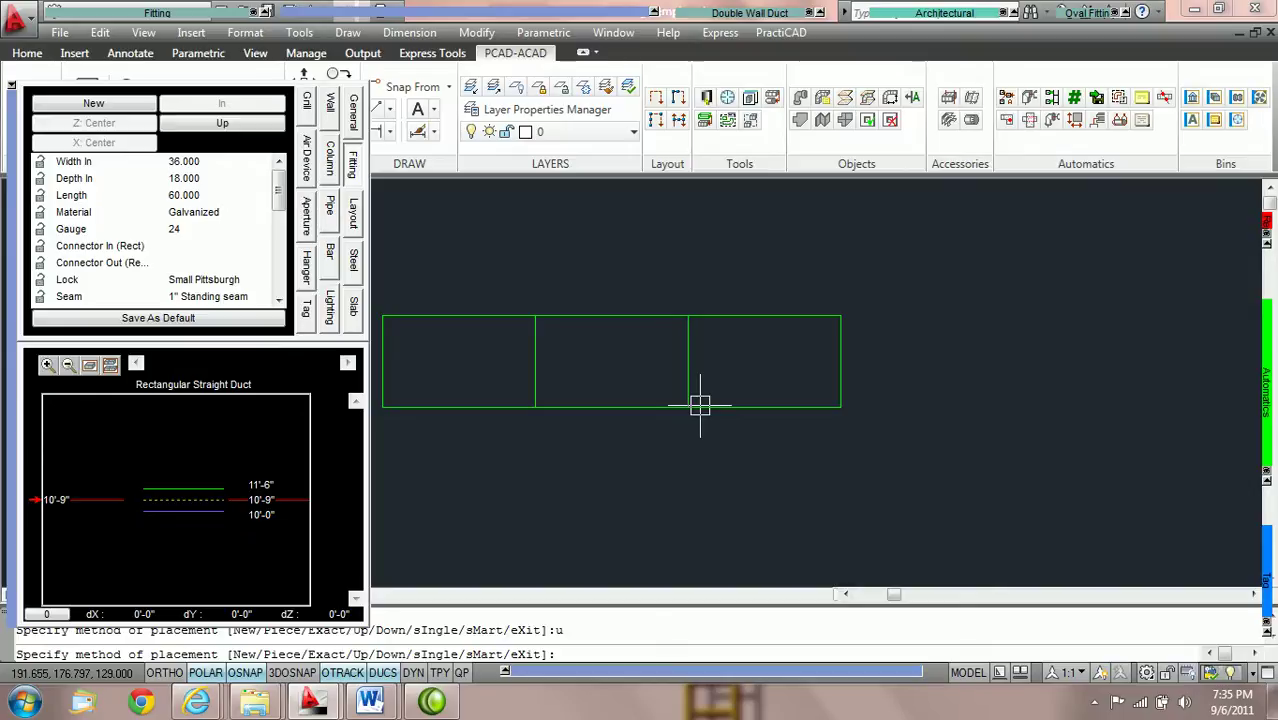
pyautogui.write('d')
pyautogui.press('Return')
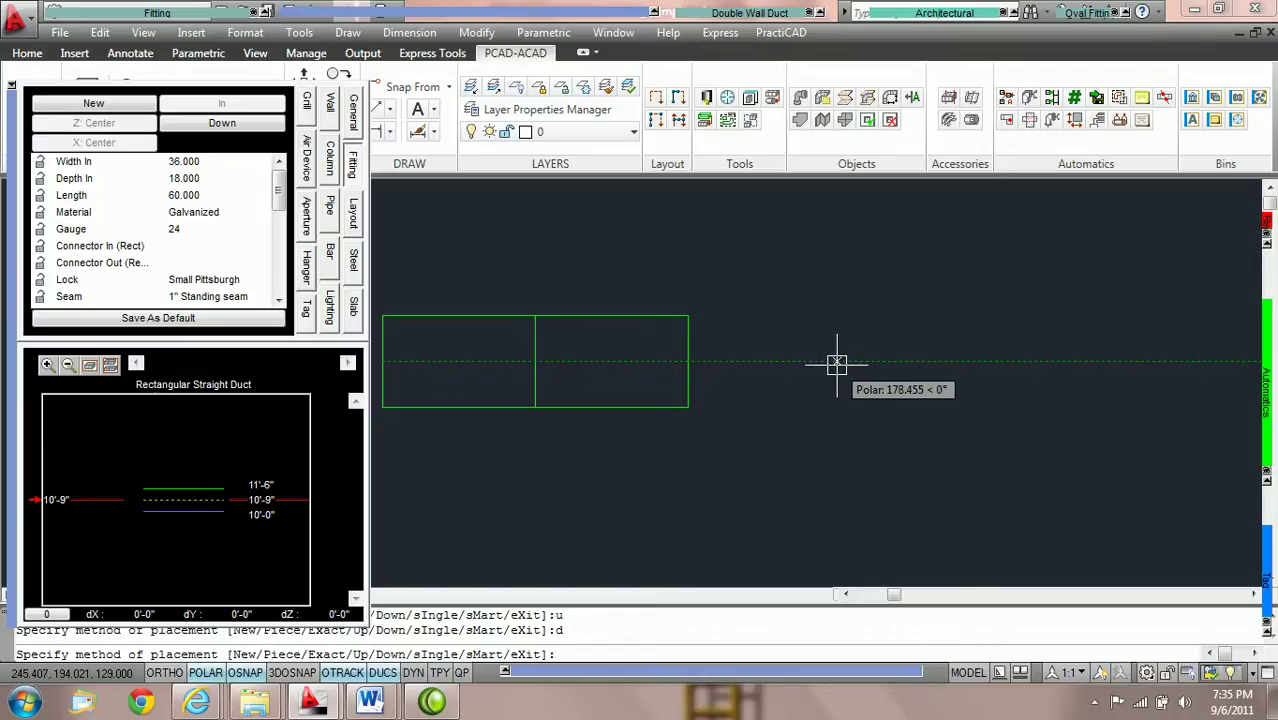
# Step: Place the third 36 x 18 x 60 duct piece to the right using Up placement
pyautogui.click(840, 362)
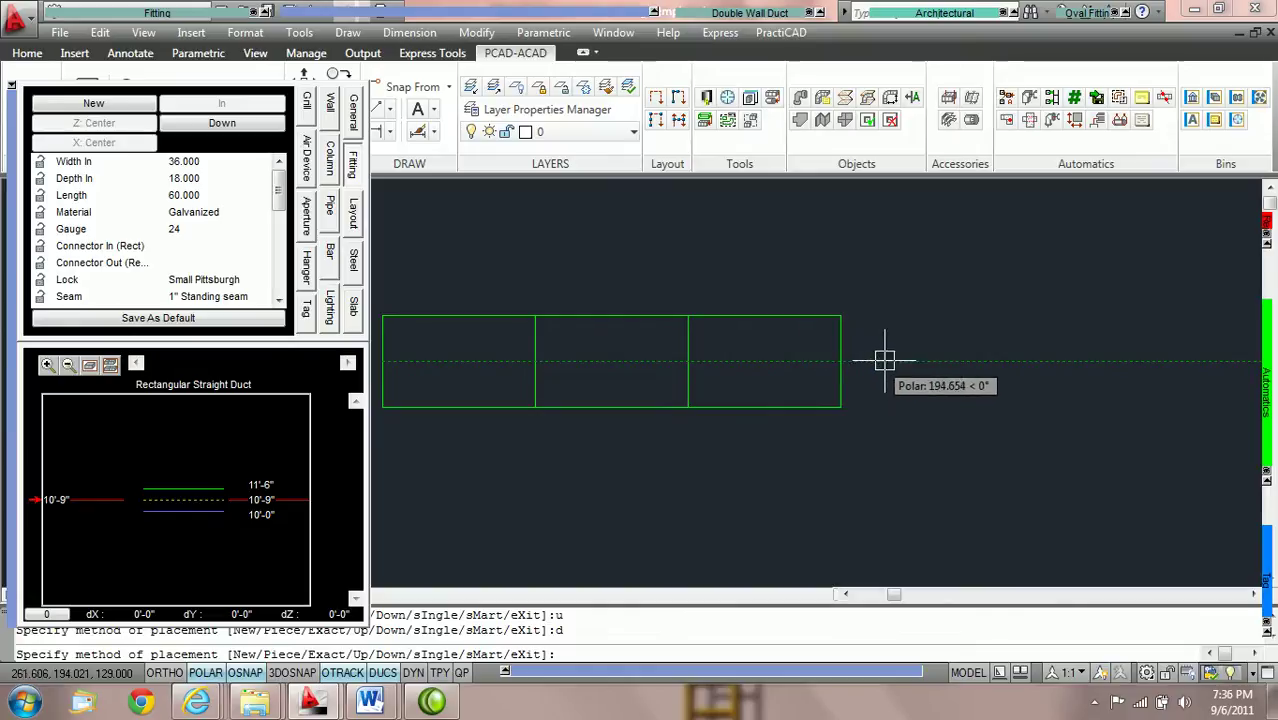
pyautogui.write('u')
pyautogui.press('Return')
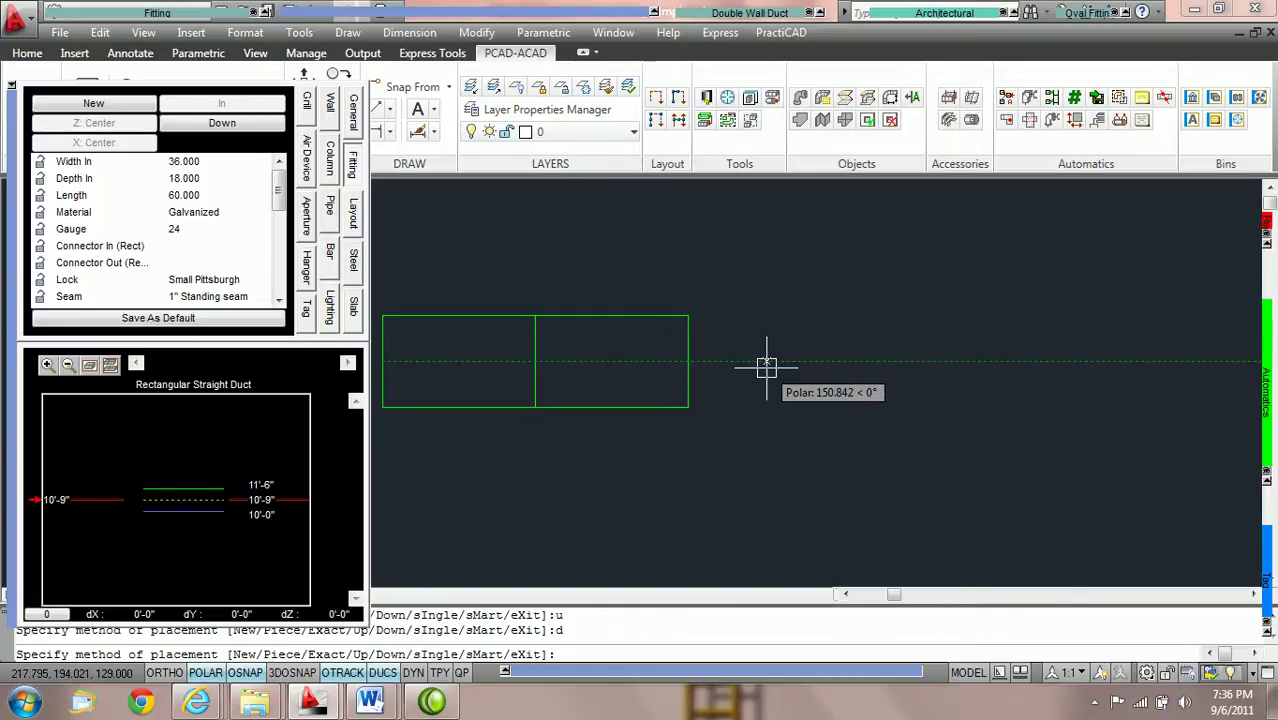
pyautogui.click(814, 364)
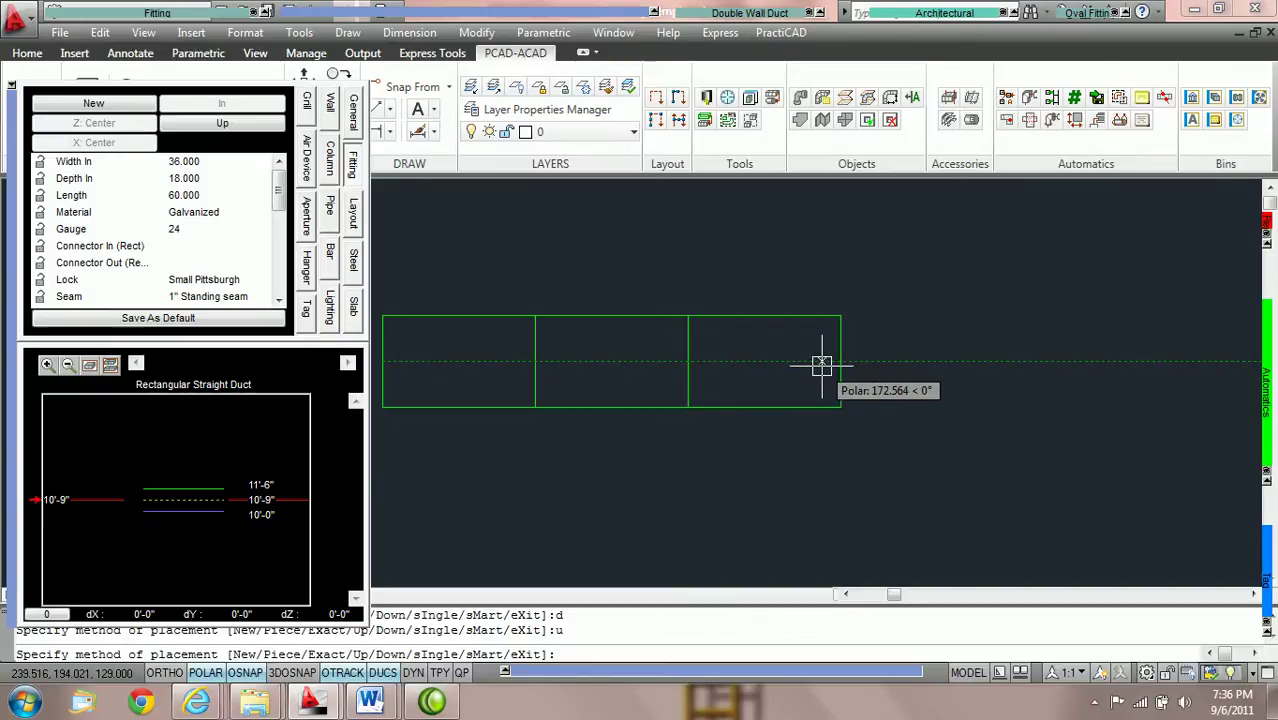
pyautogui.scroll(-2, 821, 364)
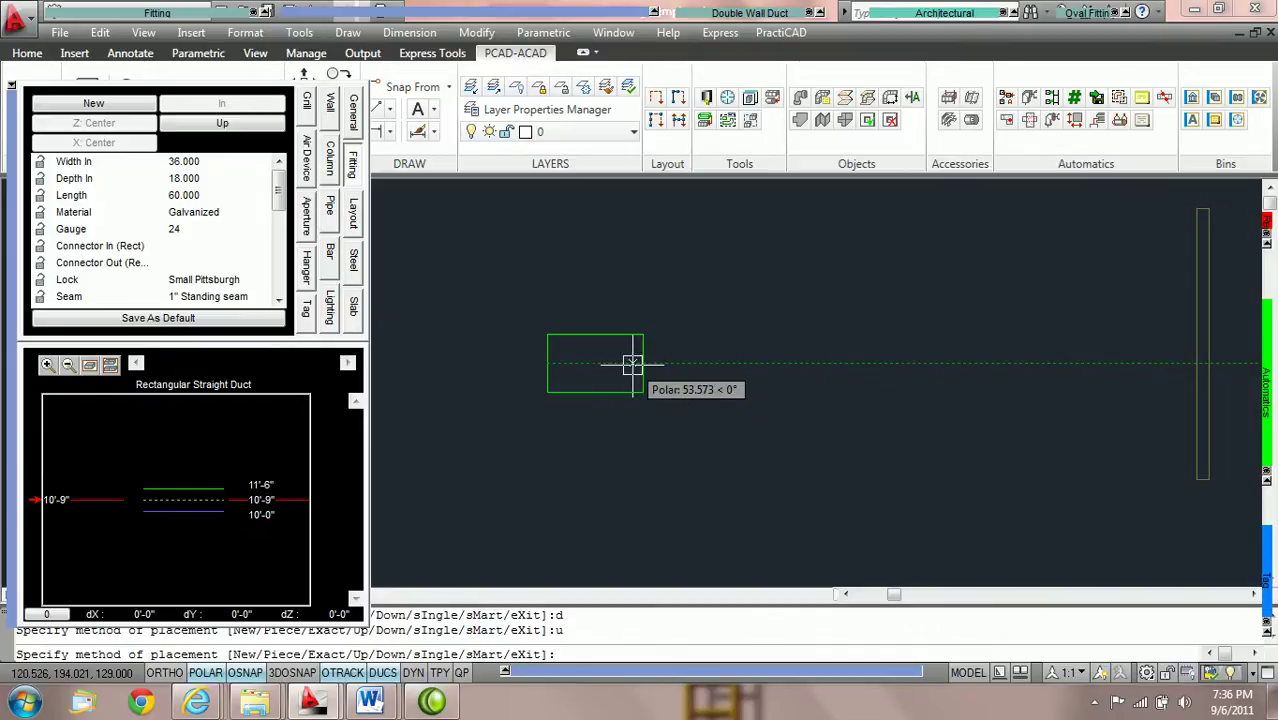
pyautogui.click(740, 362)
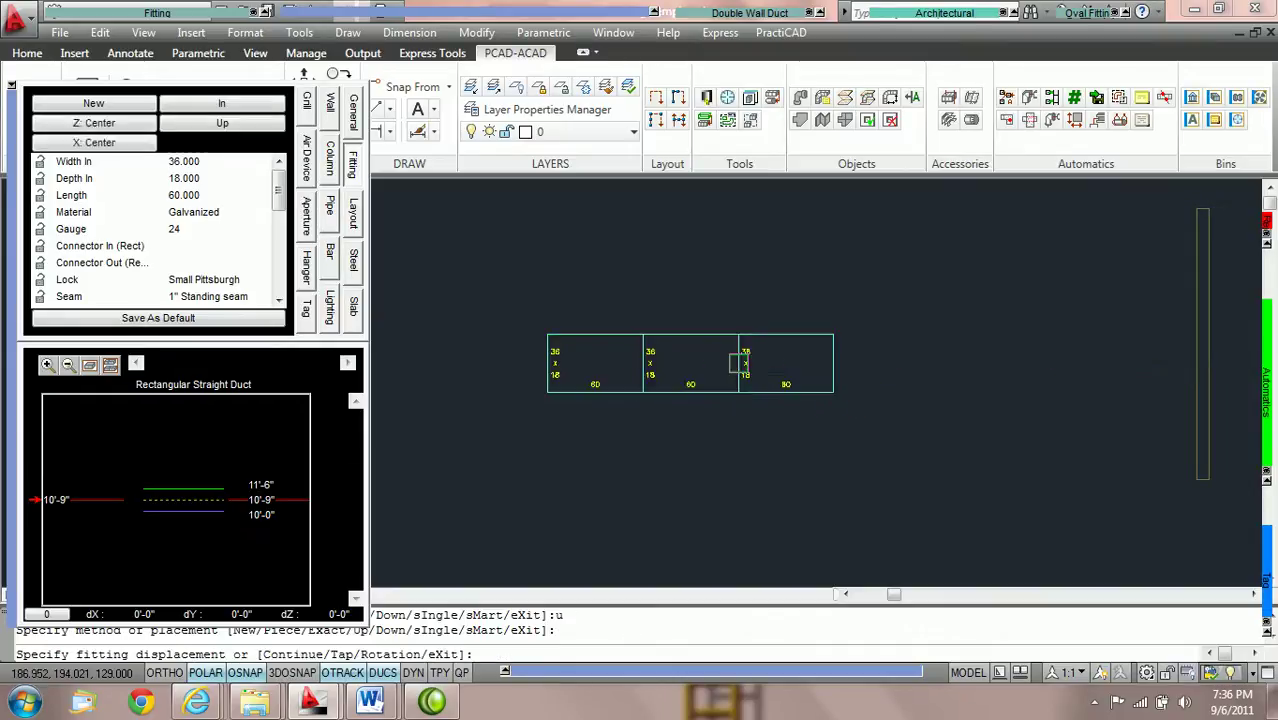
# Step: End the duct command and erase the middle duct piece, leaving a gap
pyautogui.press('Escape')
pyautogui.scroll(3, 709, 426)
pyautogui.click(716, 398)
pyautogui.click(621, 277)
pyautogui.press('Delete')
pyautogui.moveTo(665, 294); pyautogui.dragTo(666, 335, button='middle')
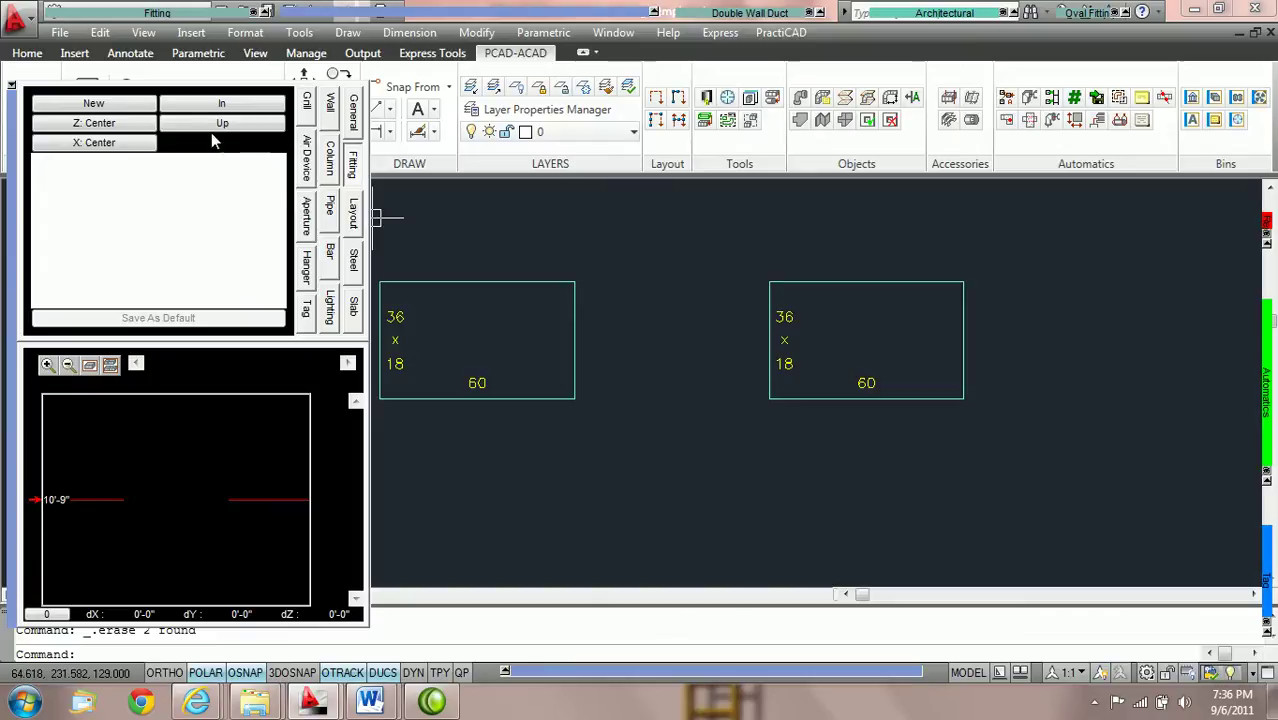
# Step: Start a Finished Length Transition at the left duct's end with Single (i) placement
pyautogui.click(137, 16)
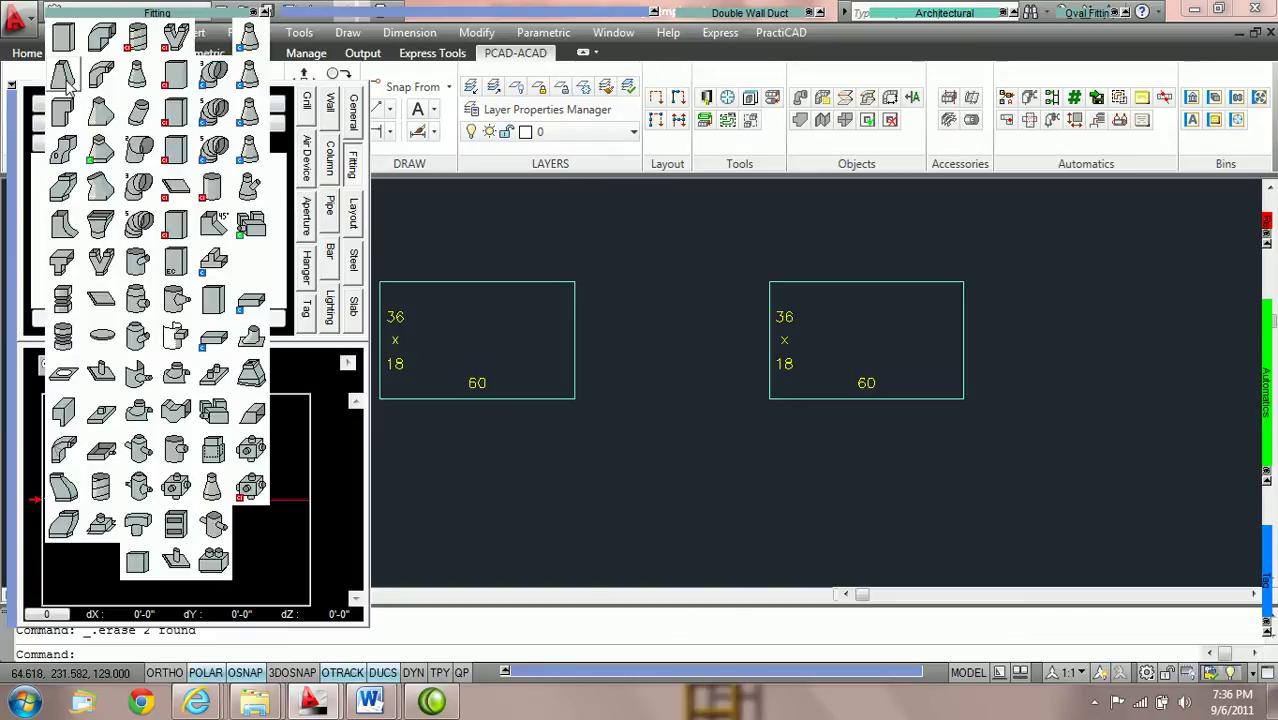
pyautogui.click(68, 88)
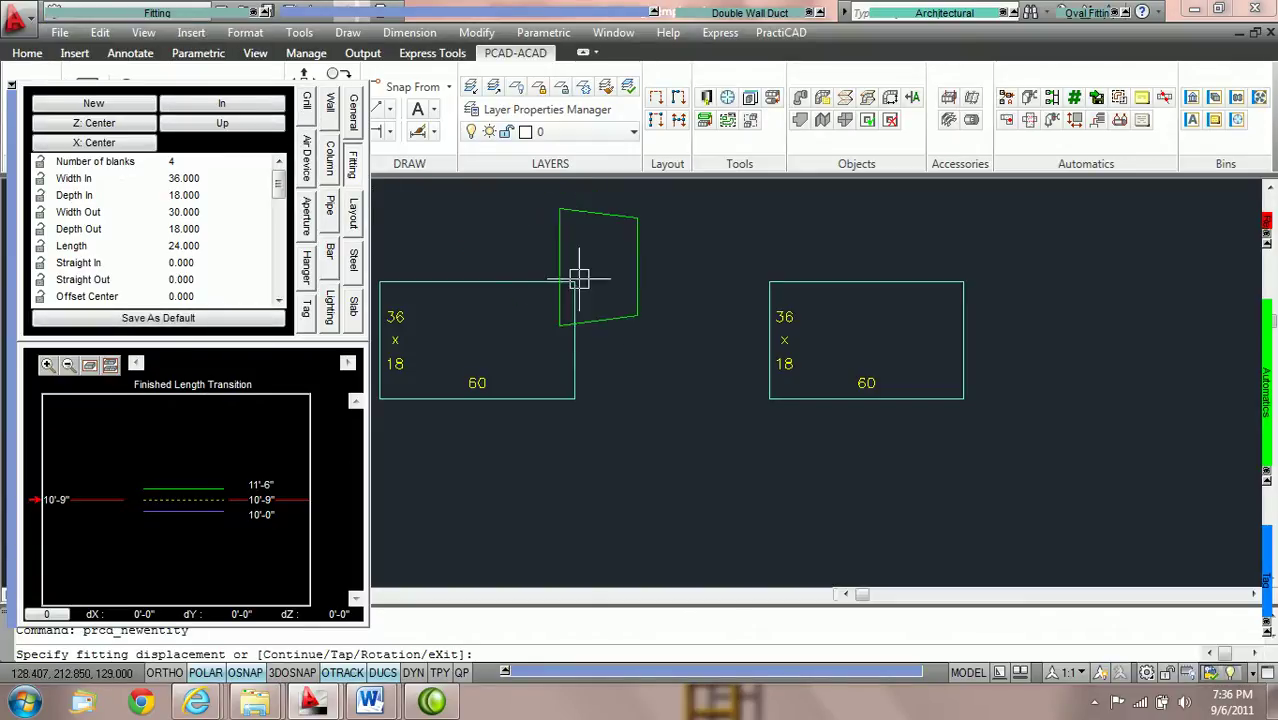
pyautogui.click(574, 340)
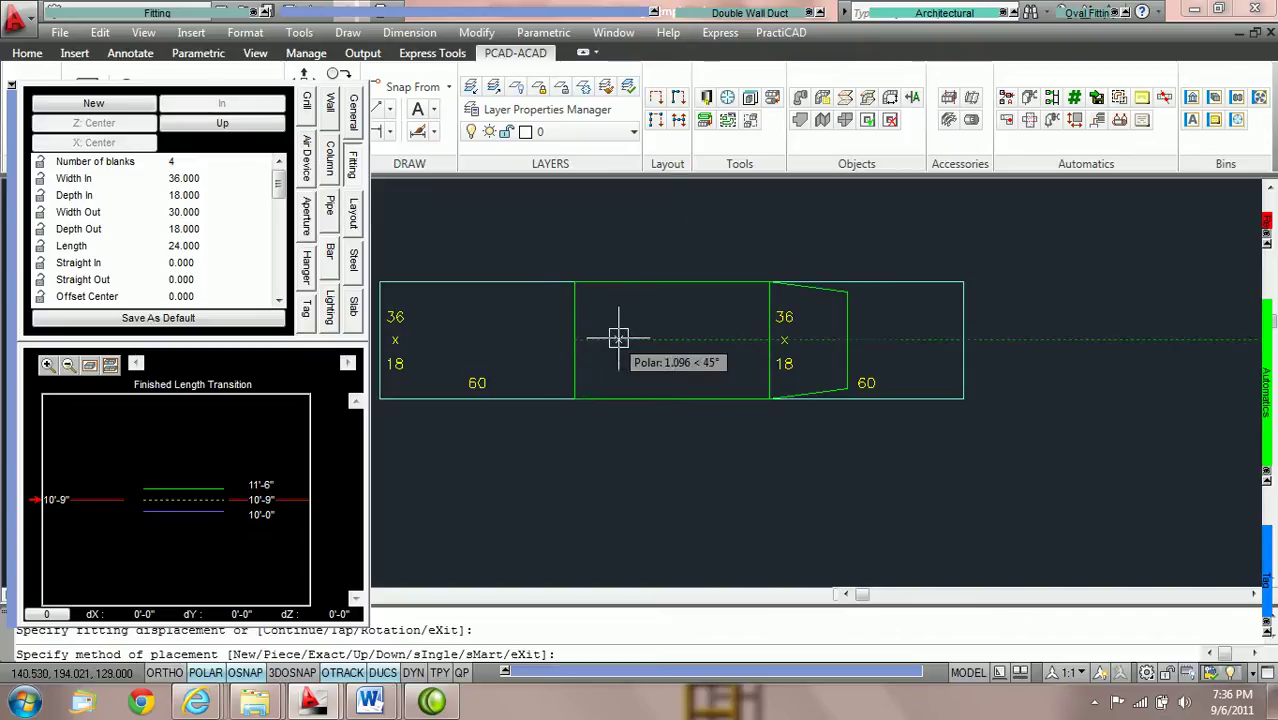
pyautogui.write('i')
pyautogui.press('Return')
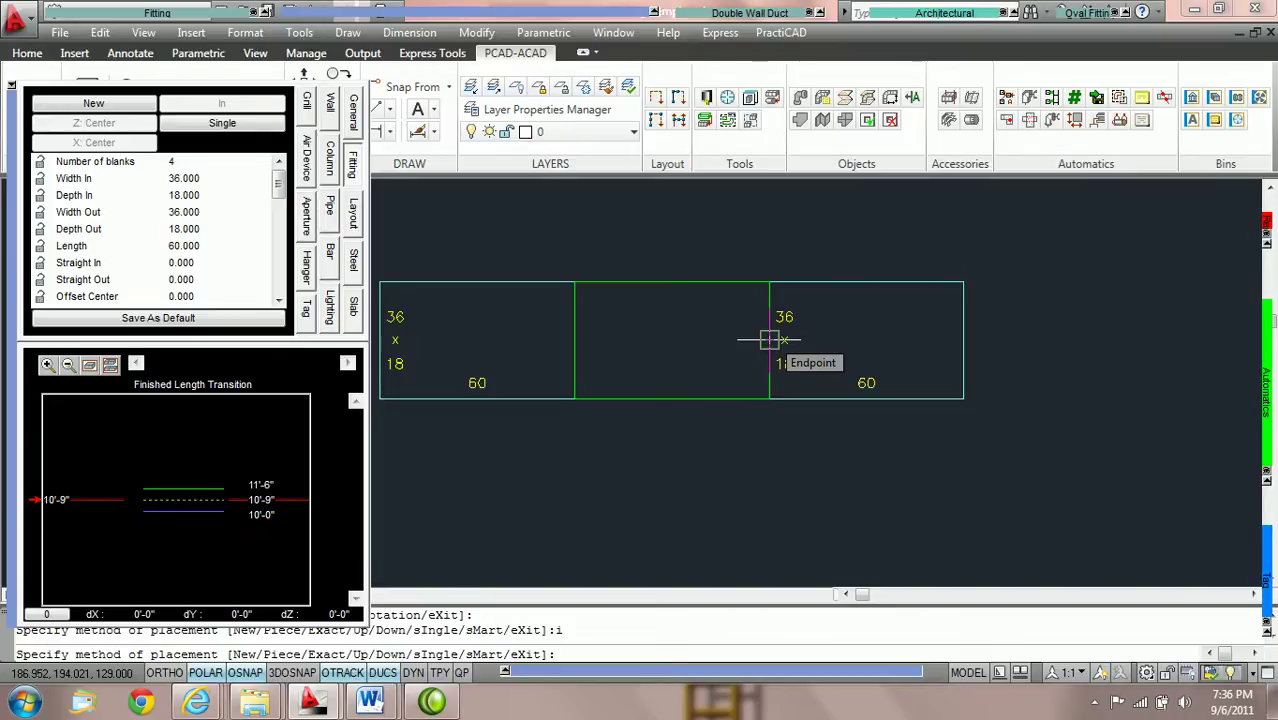
# Step: Snap the 60-long transition between the left and right duct ends and end the command
pyautogui.click(769, 340)
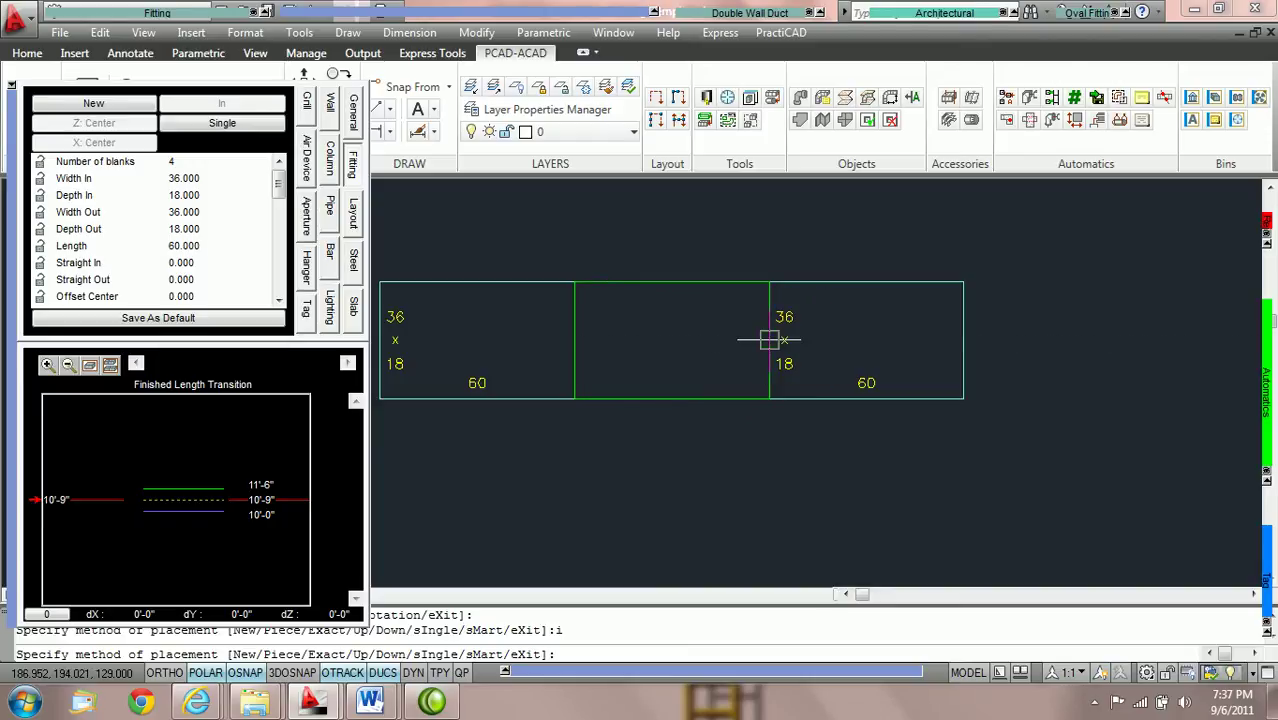
pyautogui.click(768, 340)
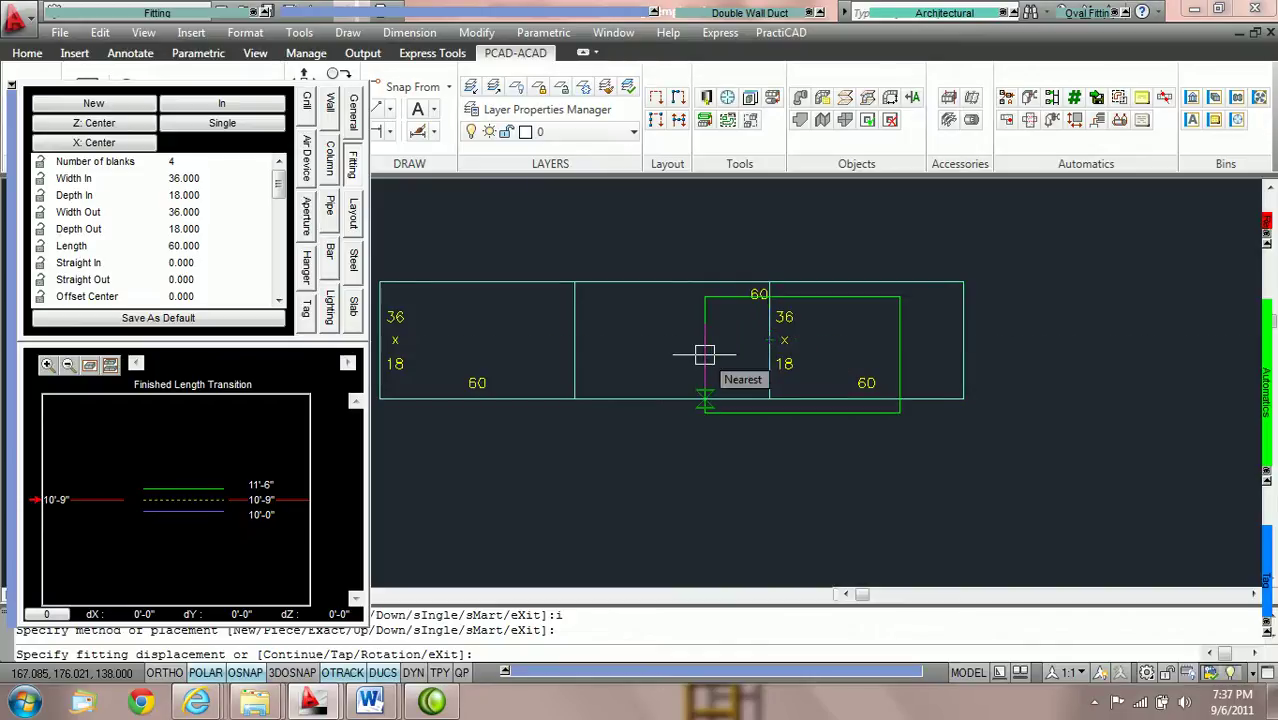
pyautogui.scroll(-2, 704, 354)
pyautogui.press('Escape')
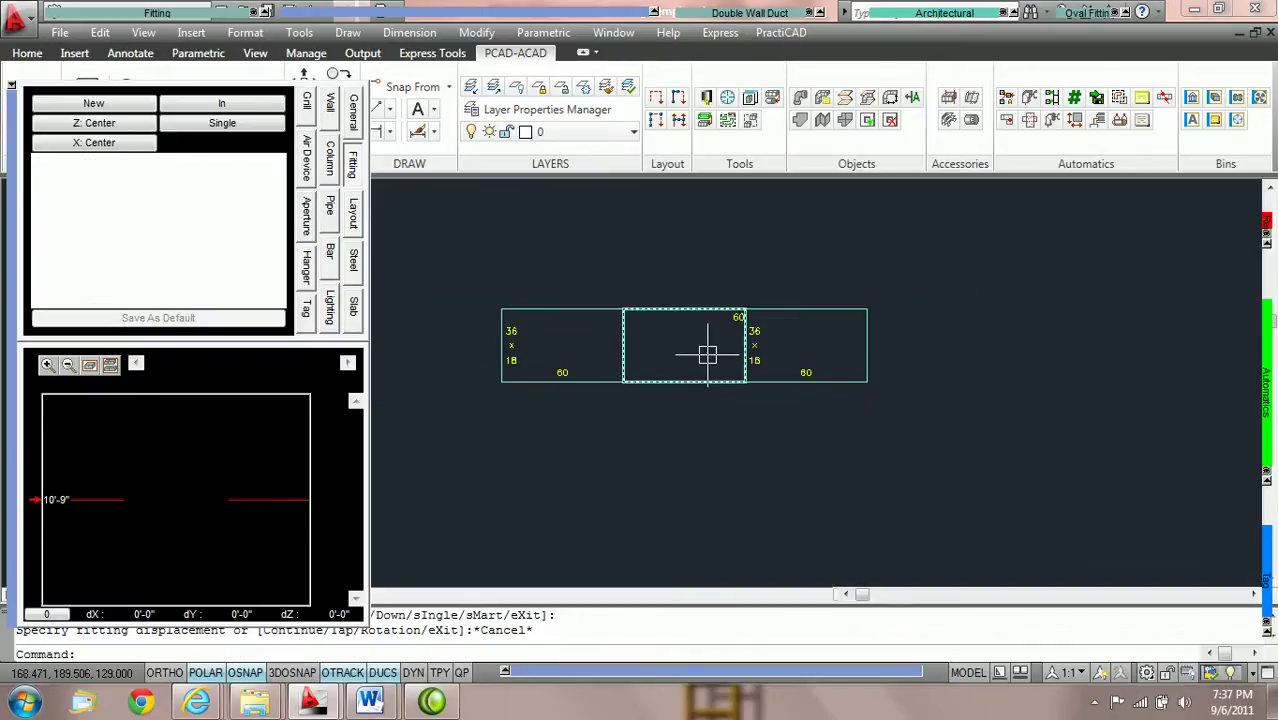